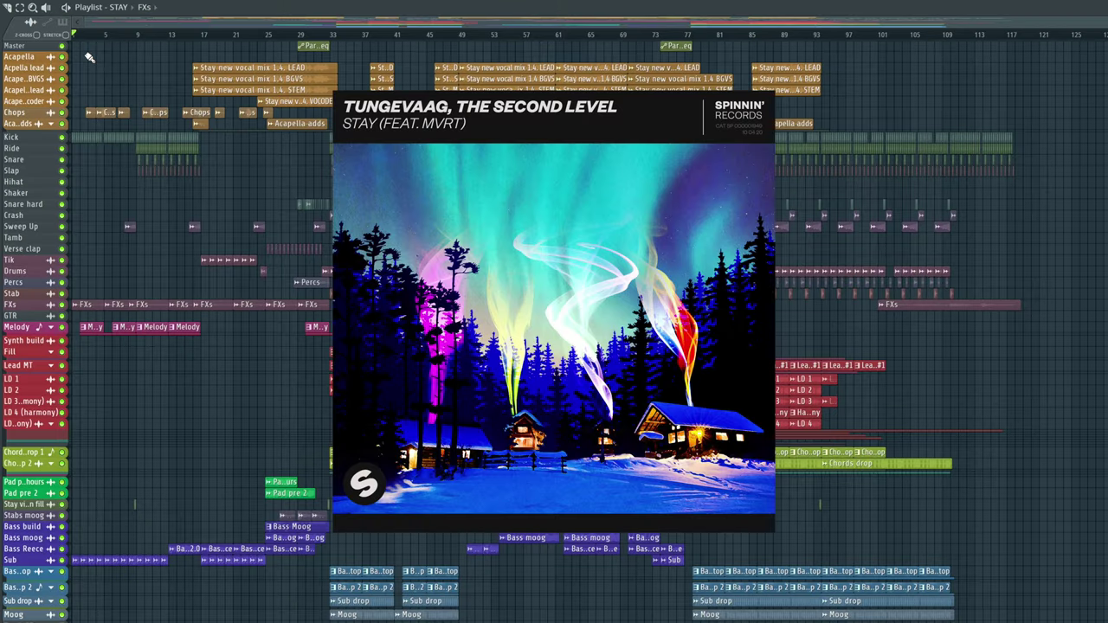
Solo the Acapella lead, BVGS and bg lead tracks one at a time and audition them from bar 25
scroll(245, 165, "up", 3)
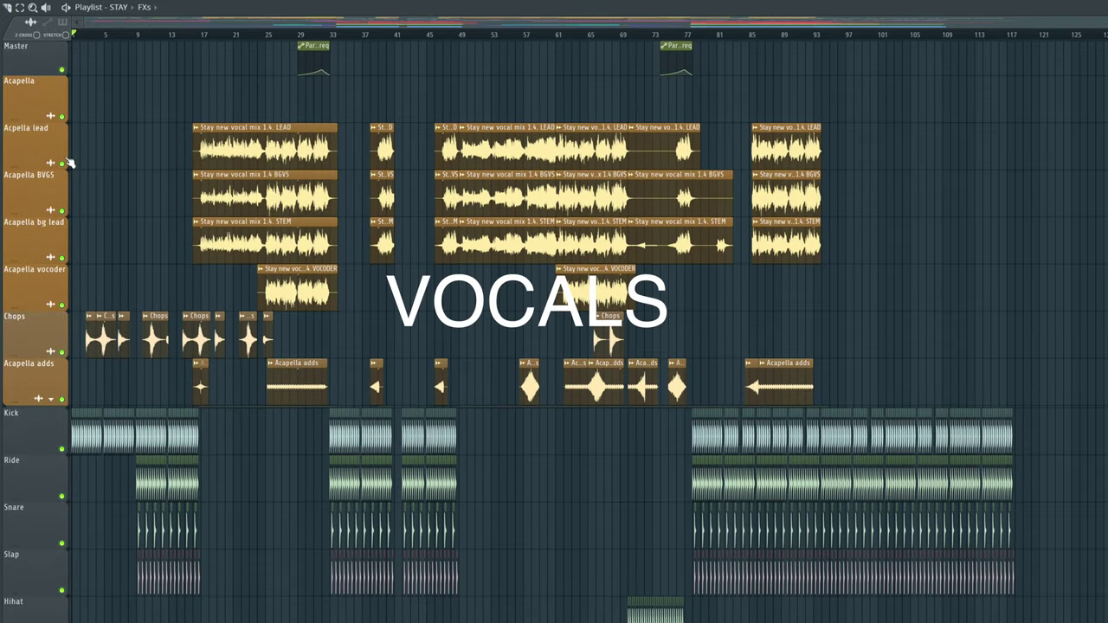
right_click(69, 162)
left_click(267, 37)
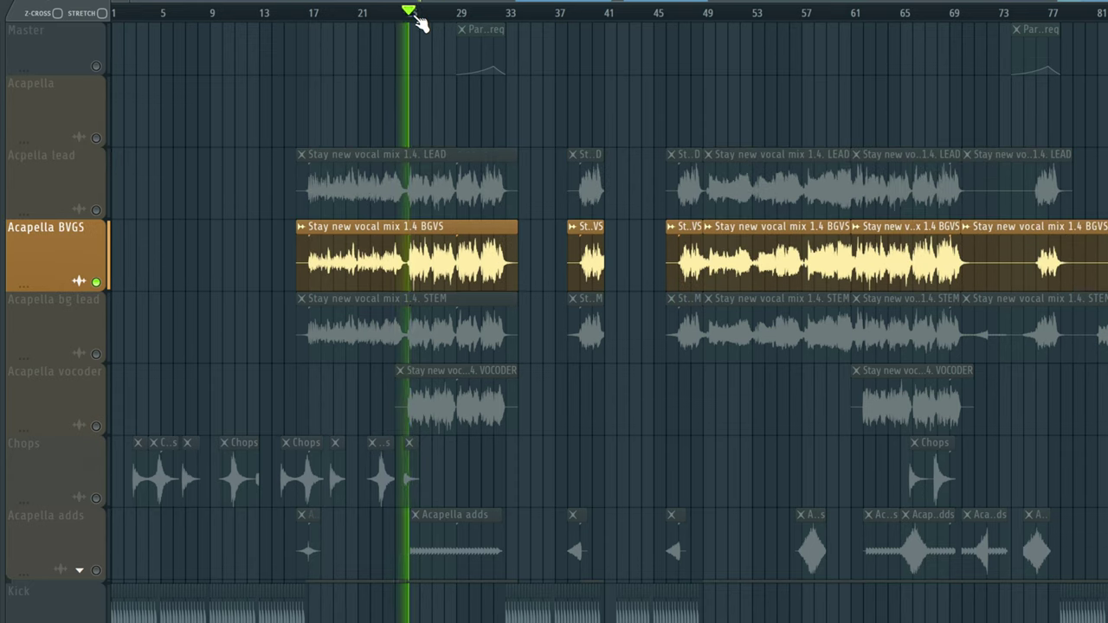
right_click(96, 353)
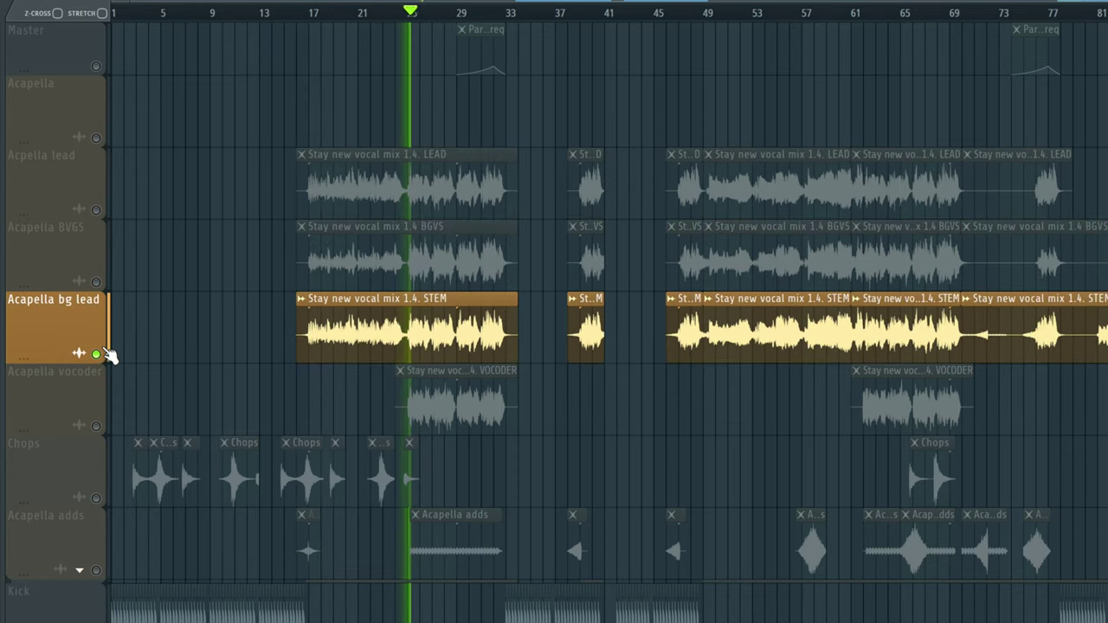
Solo the Acapella vocoder track and the Chops track in turn and audition each one
right_click(97, 425)
scroll(298, 407, "up", 5)
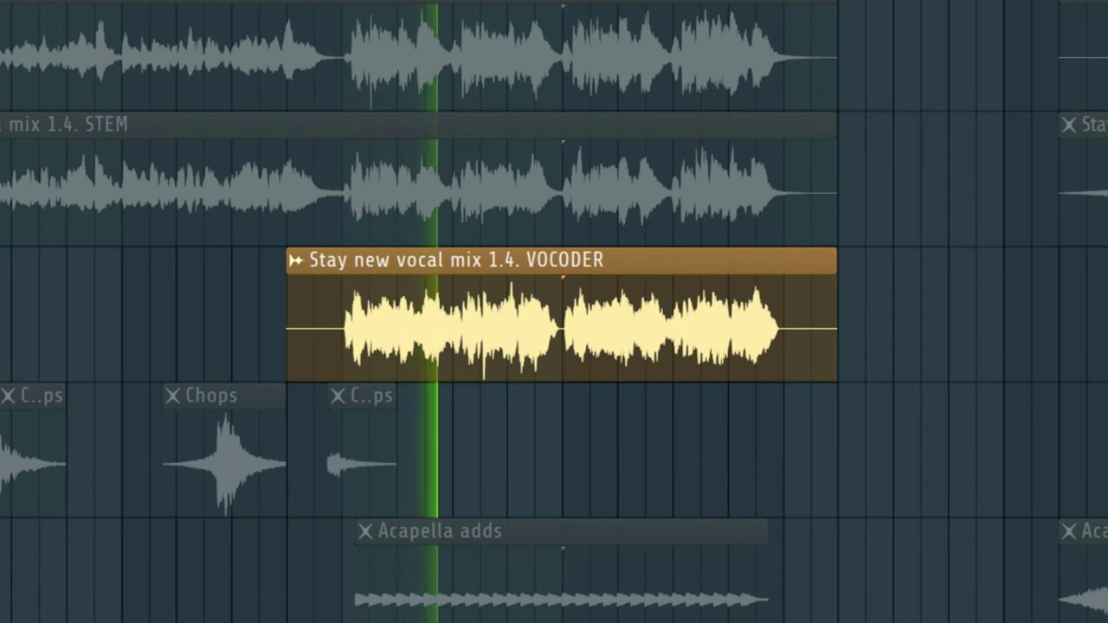
key("space")
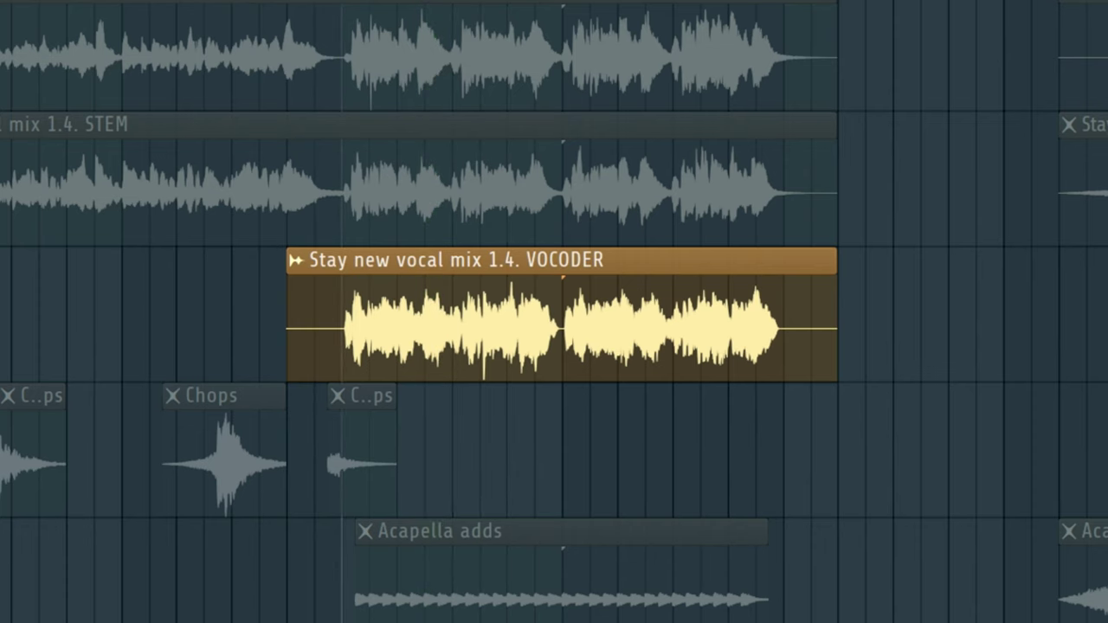
right_click(113, 389)
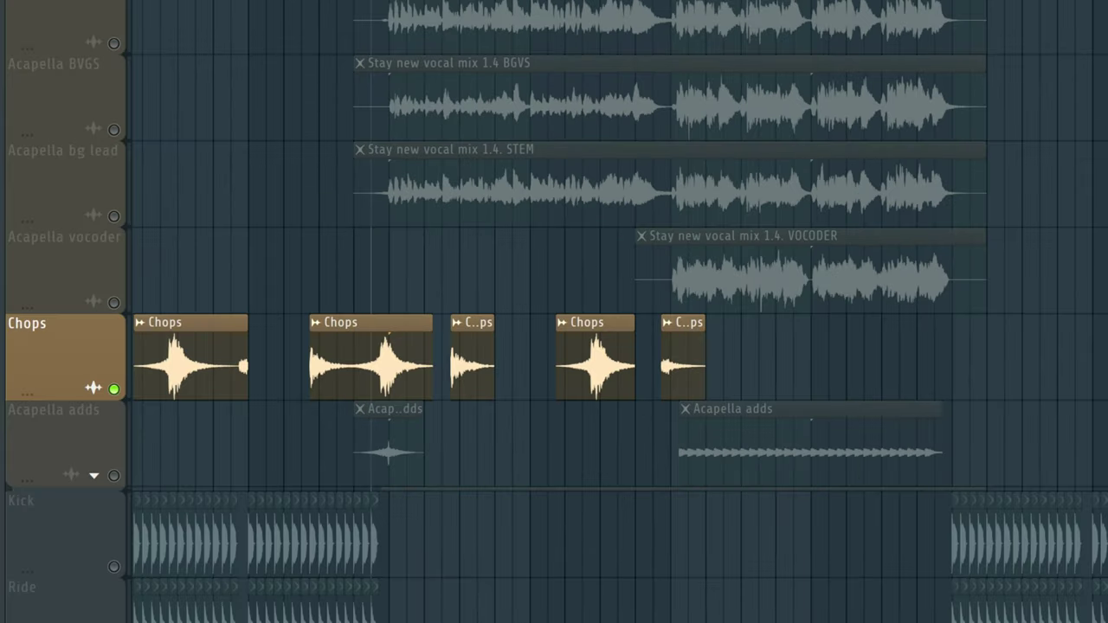
key("space")
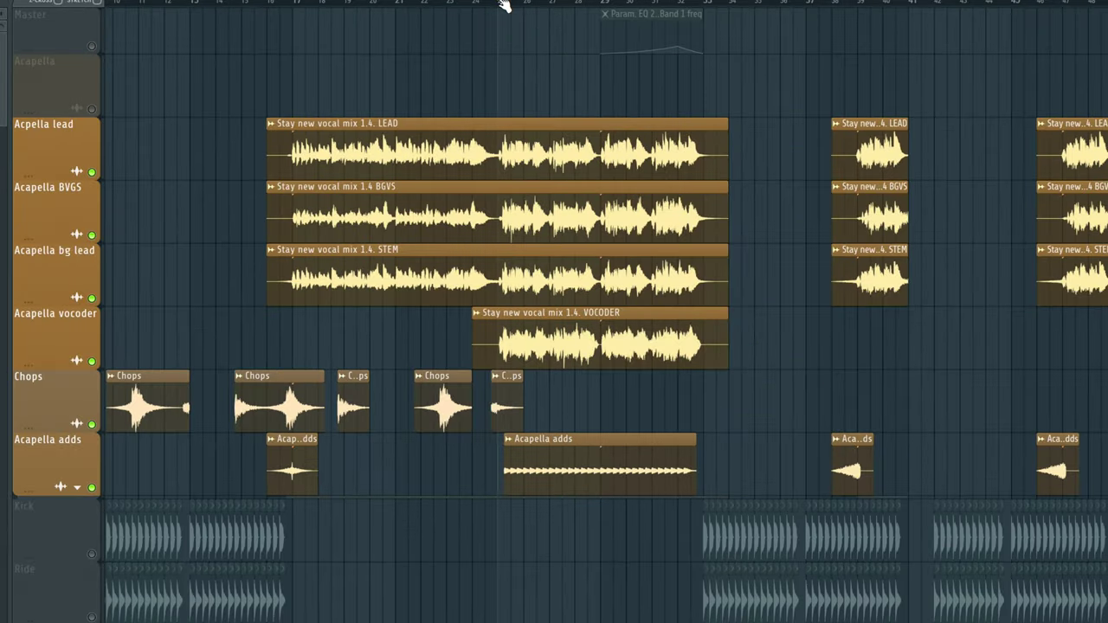
Play all the vocal tracks together from about bar 25, and again from about bar 39
key("space")
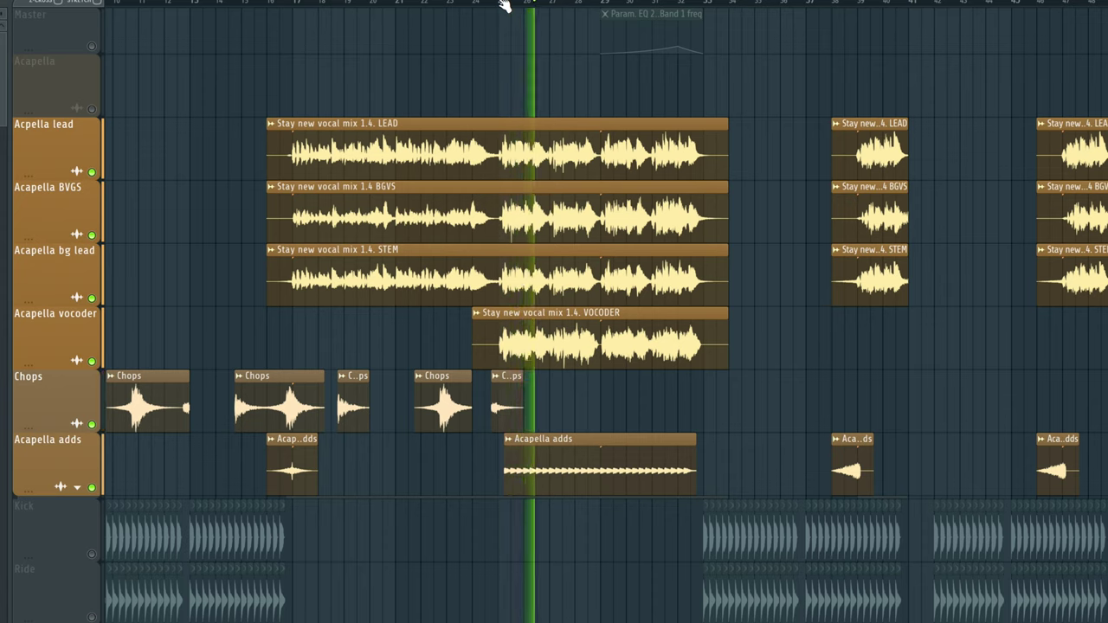
left_click(863, 5)
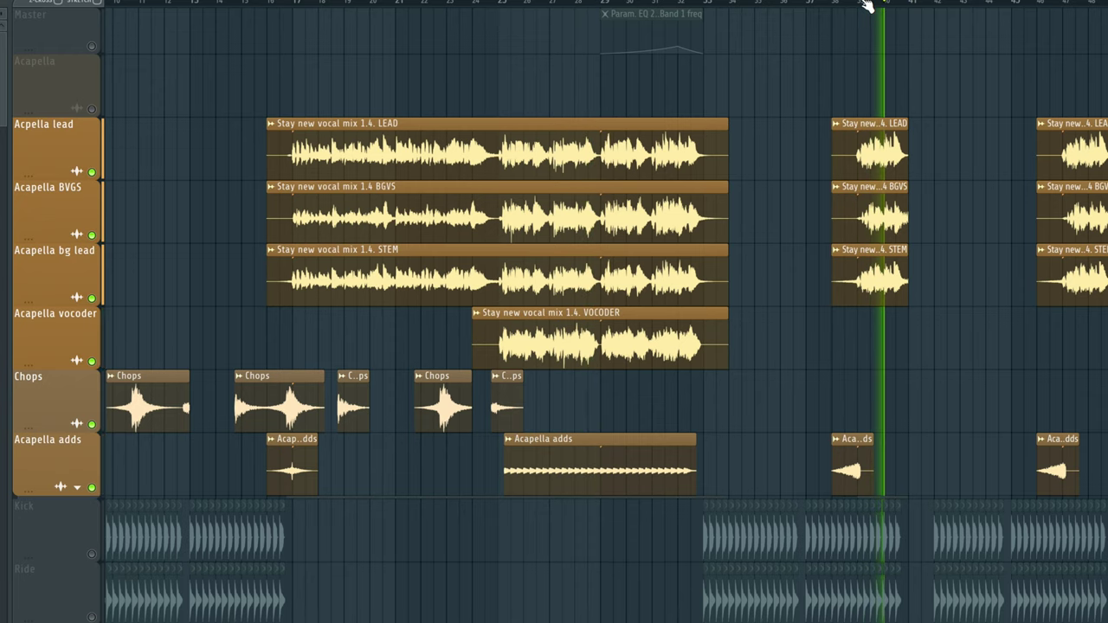
key("space")
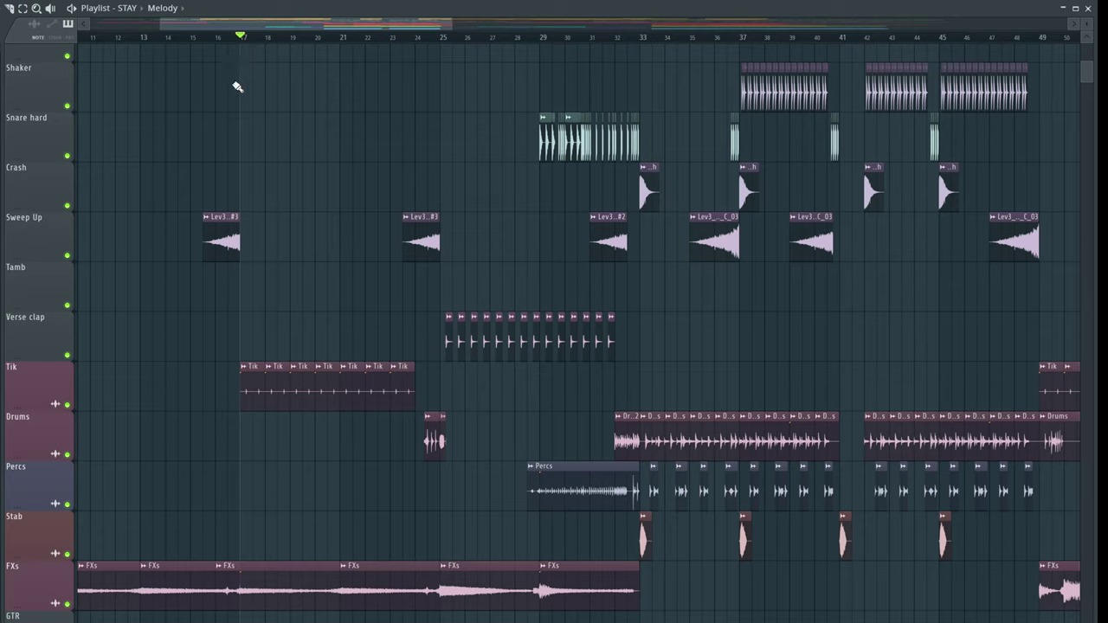
Solo the FXs track and play it from bar 17
scroll(207, 206, "down", 5)
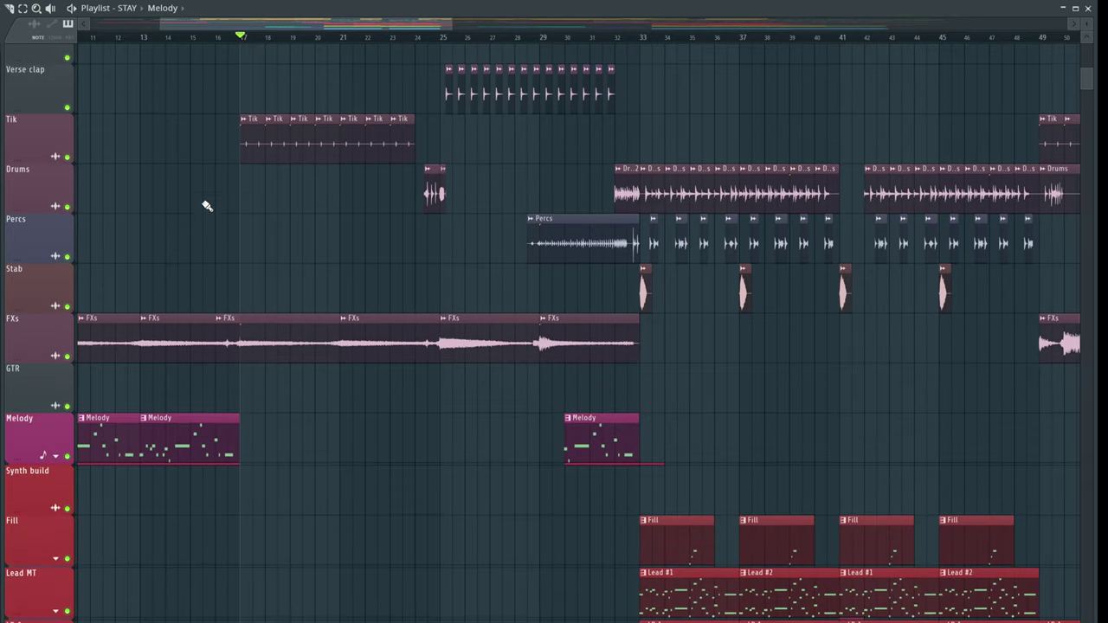
left_click(67, 355, "ctrl")
key("space")
scroll(154, 317, "down", 3)
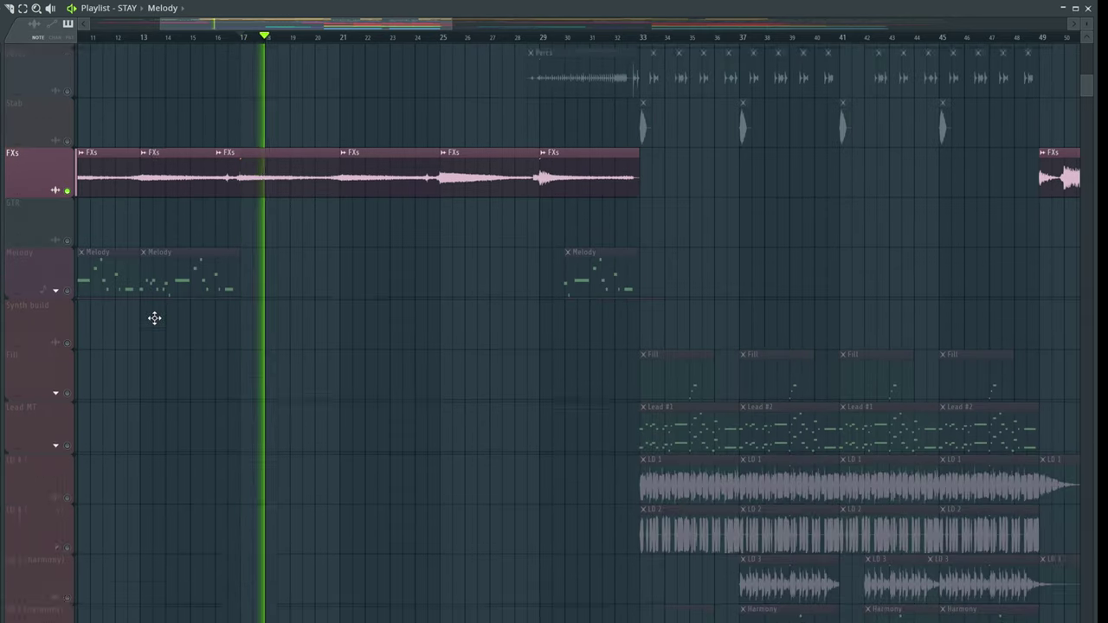
Solo the Sub track and audition it from bar 17
left_click(66, 519, "ctrl")
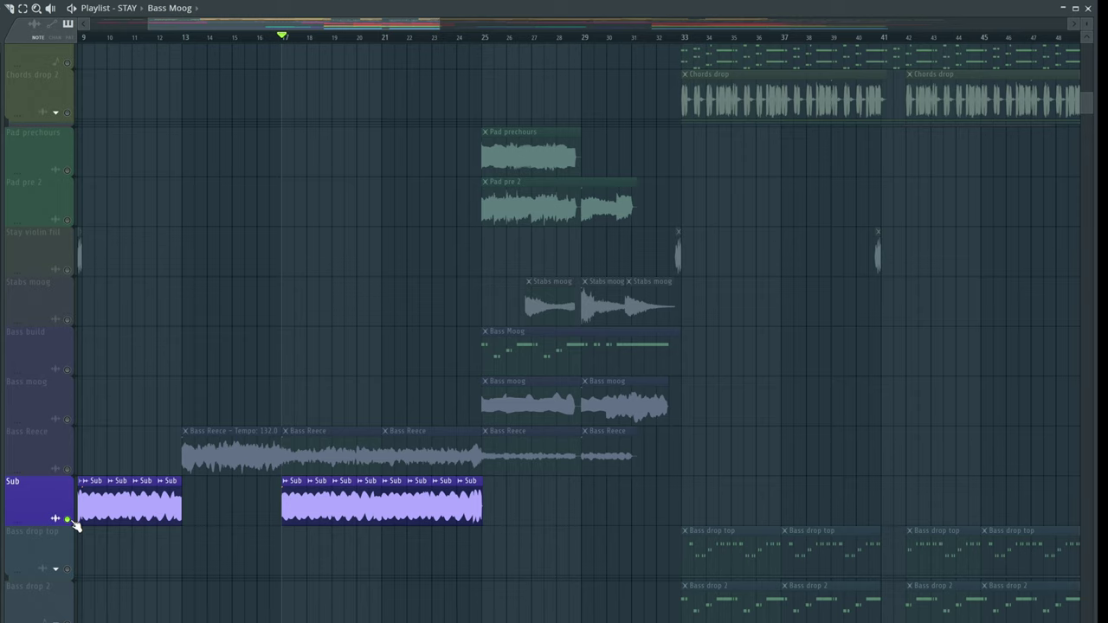
key("space")
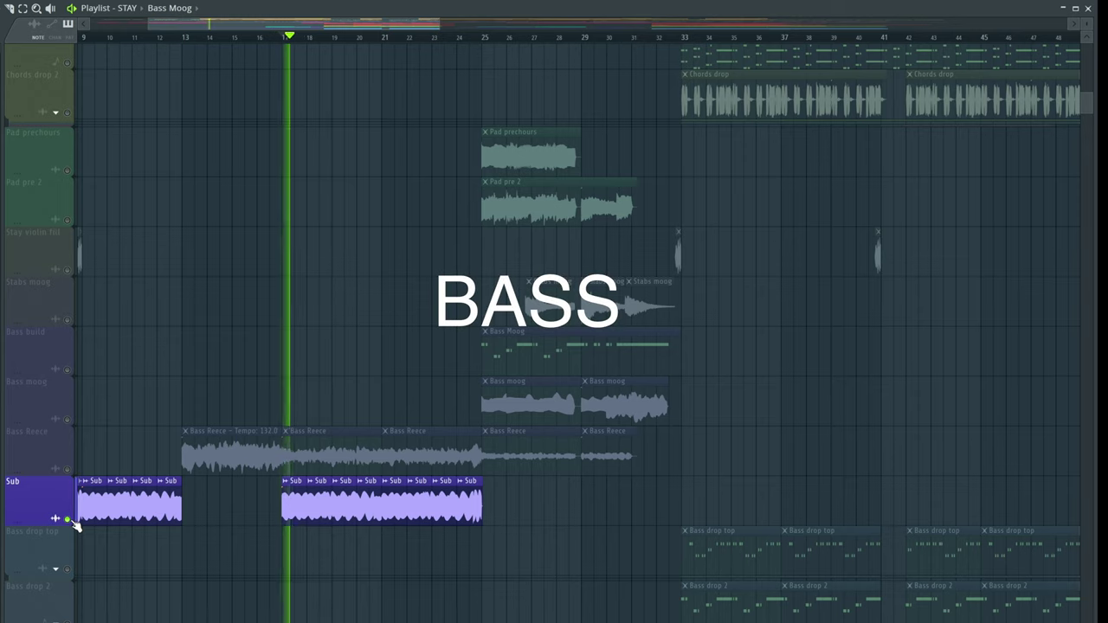
key("space")
Enable the Bass Reece and Bass moog tracks alongside the Sub track and audition the bass layers together
left_click(67, 470)
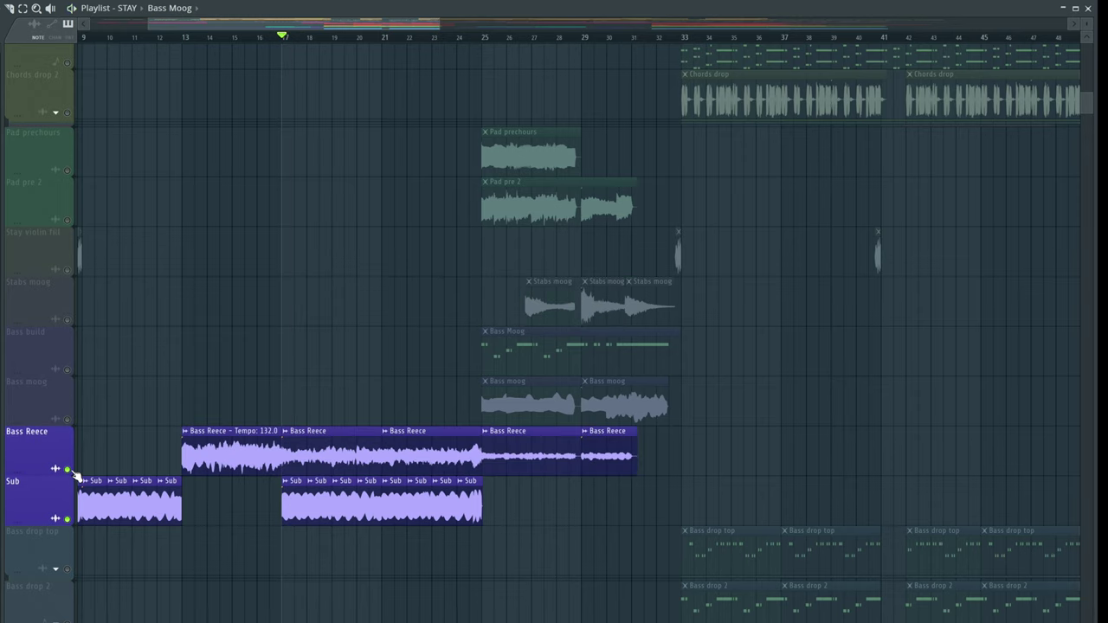
key("space")
key("space")
left_click(67, 419)
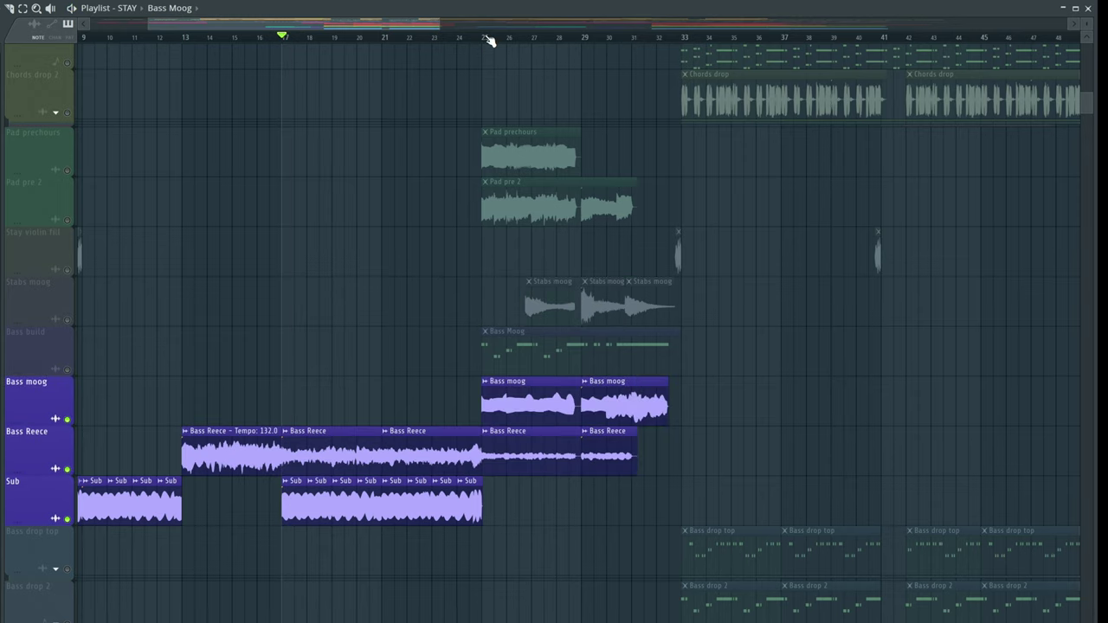
key("space")
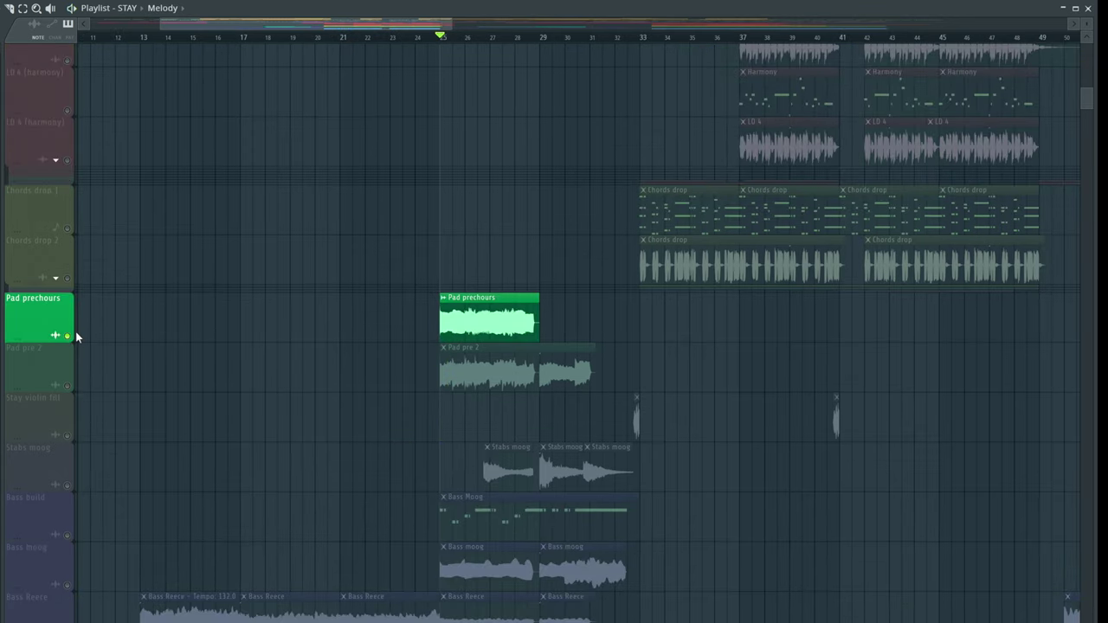
Play the soloed Pad prechours track from bar 25 and enable the Pad pre 2 track with it
key("space")
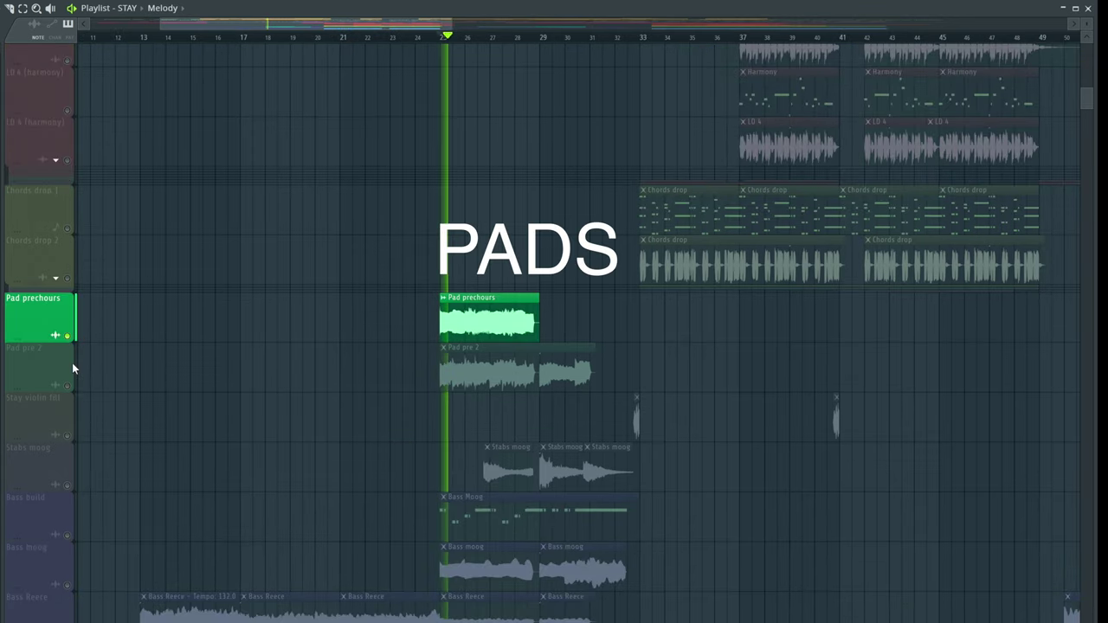
left_click(68, 386)
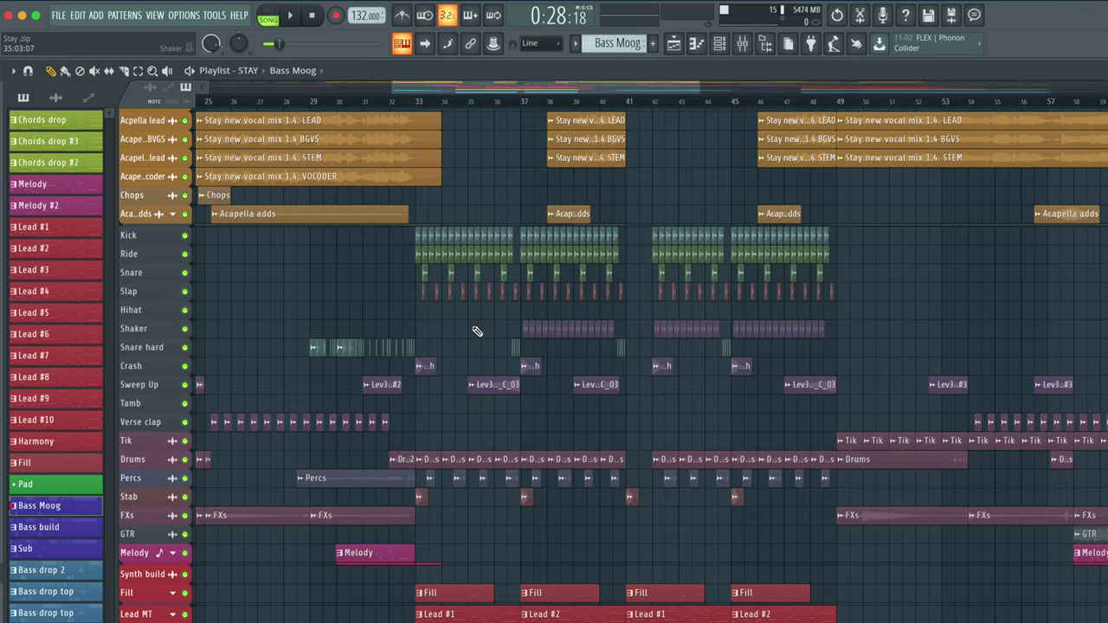
Solo the Tik track and the Drums track in turn to audition the verse and build-up drums
scroll(532, 458, "left", 8)
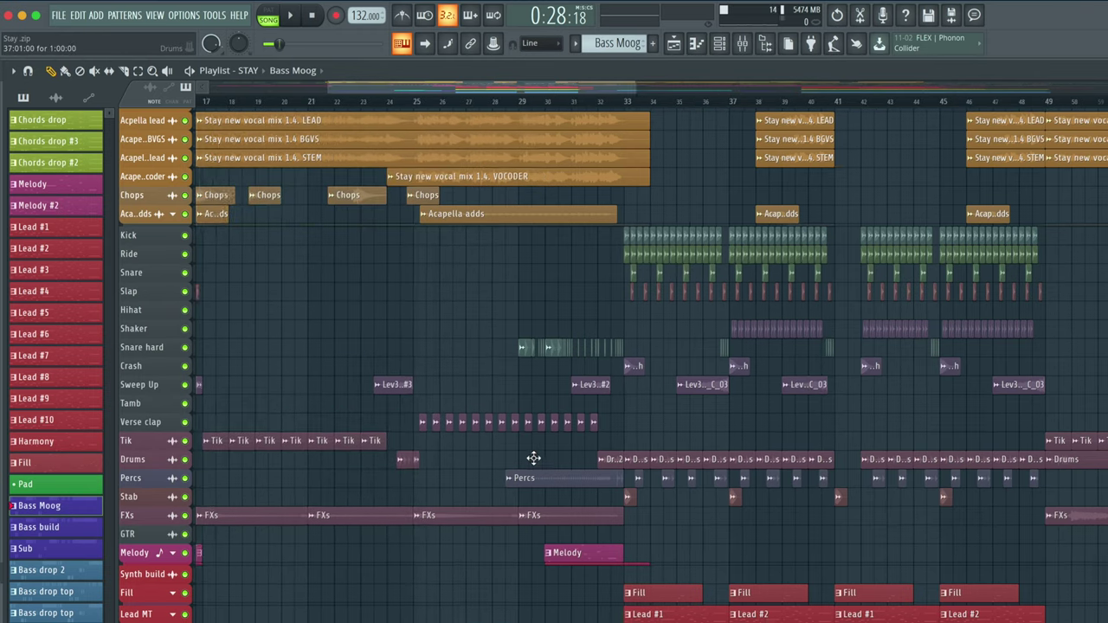
scroll(532, 458, "down", 2)
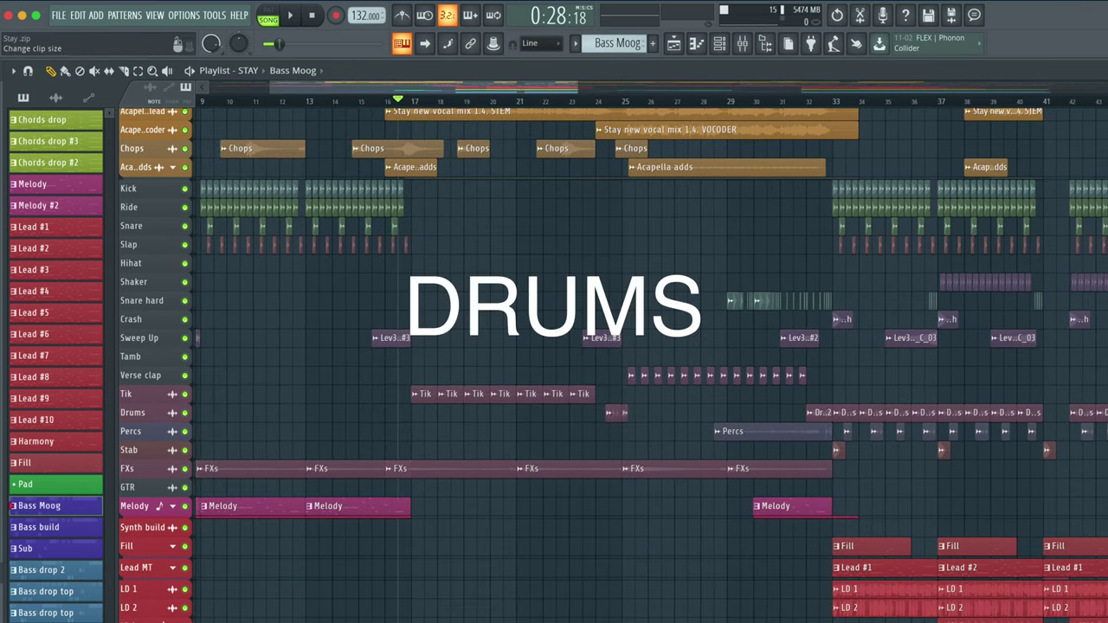
scroll(595, 329, "up", 3)
scroll(596, 329, "down", 3)
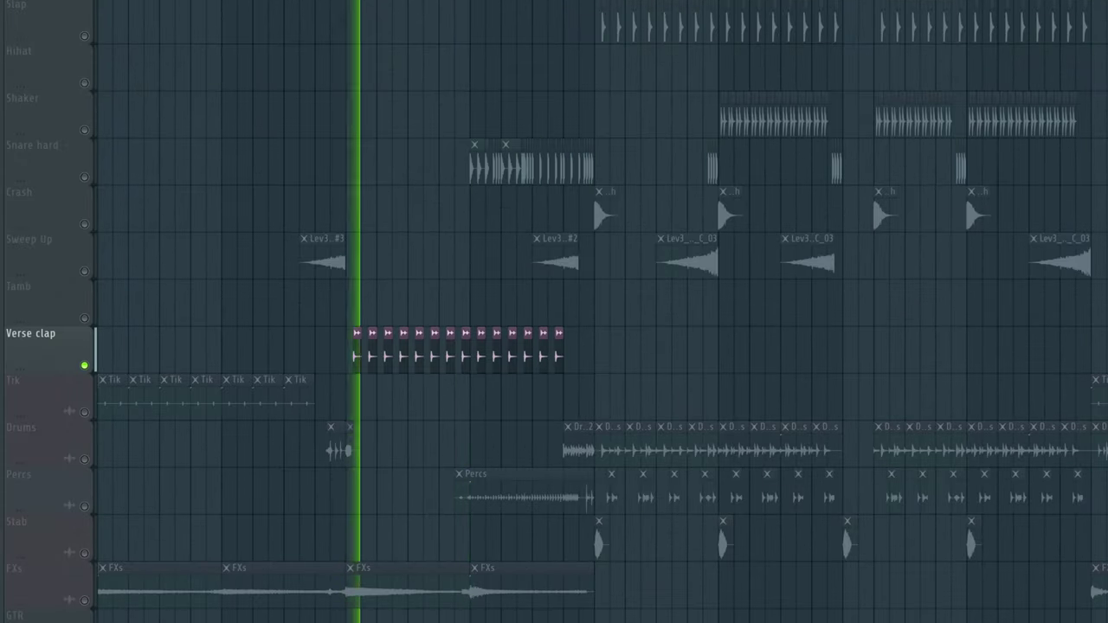
left_click(26, 390)
left_click(26, 437)
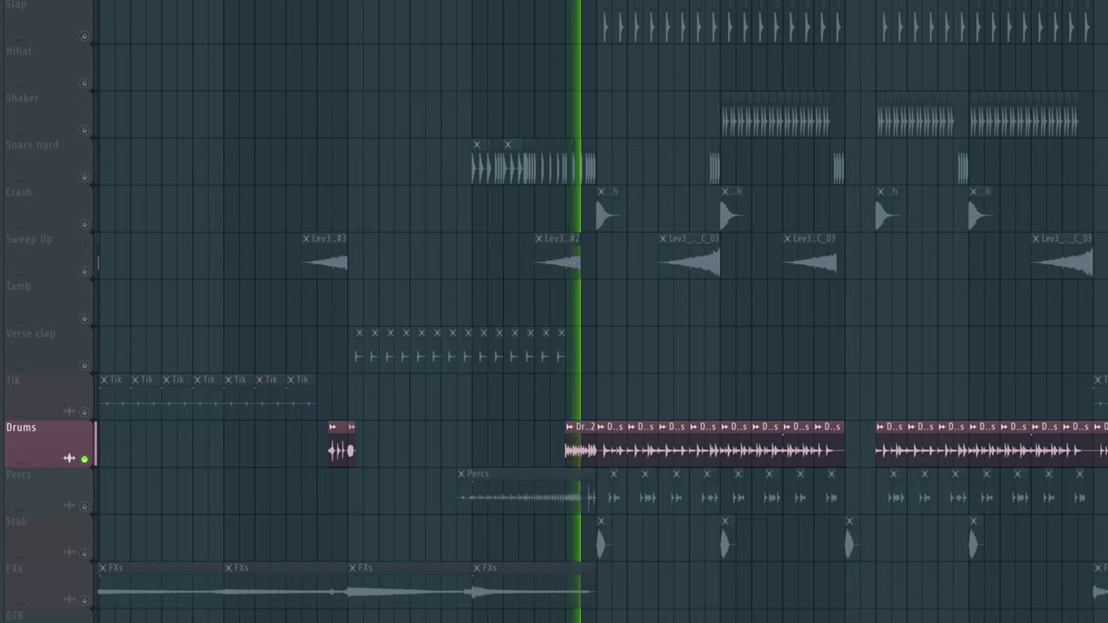
Solo the Percs track and audition its long clip before the drop
left_click(26, 483)
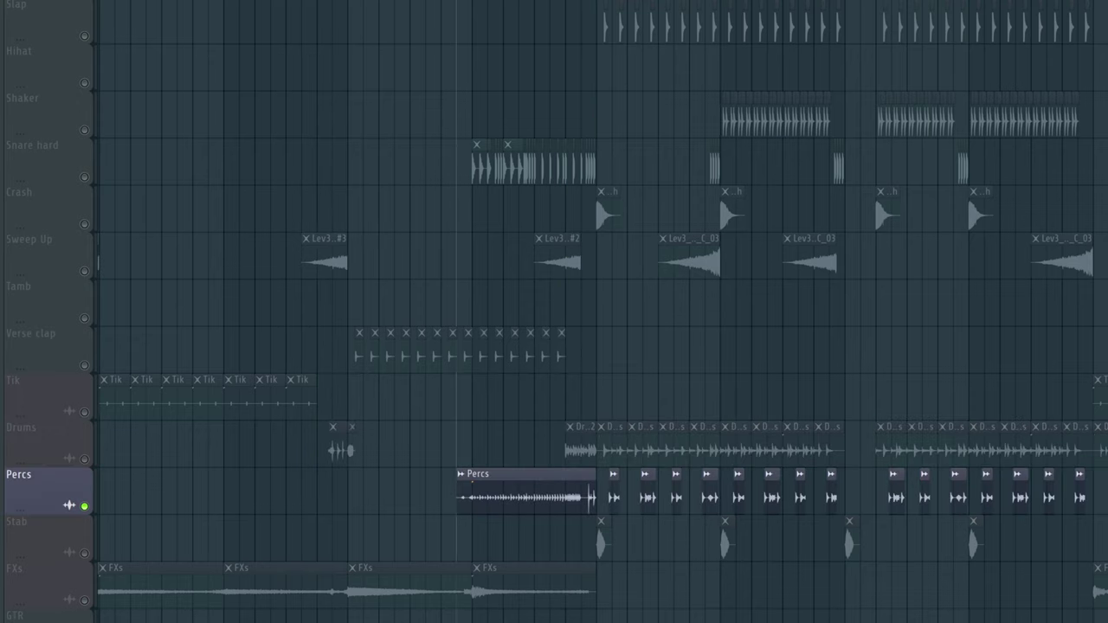
key("space")
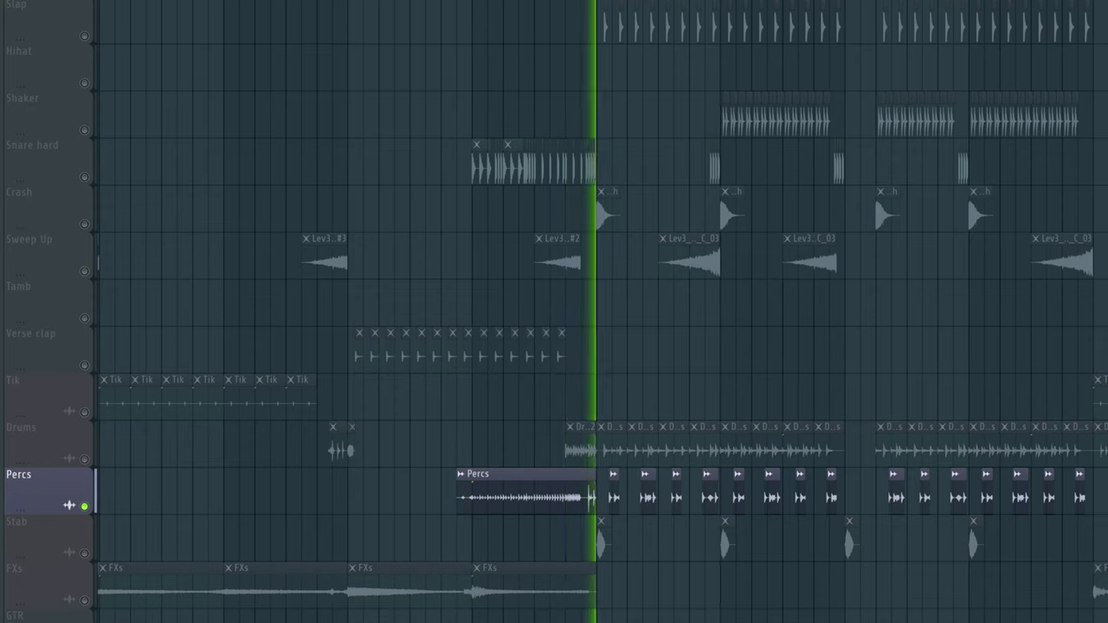
key("space")
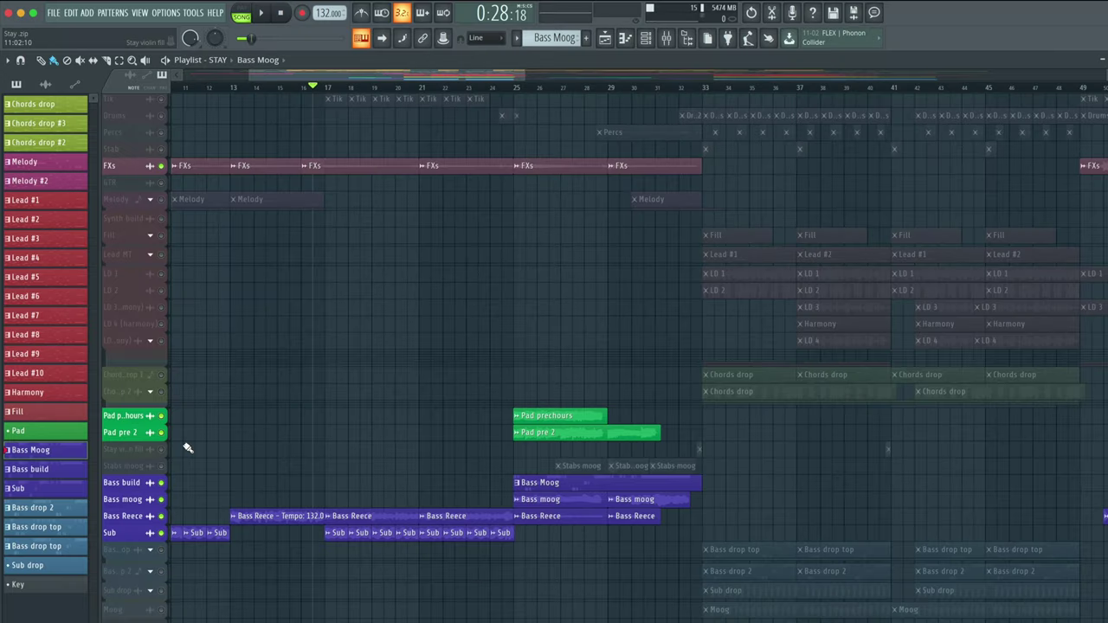
Re-enable all playlist tracks and play the full arrangement from about bar 16
right_click(161, 433)
right_click(161, 432)
key("space")
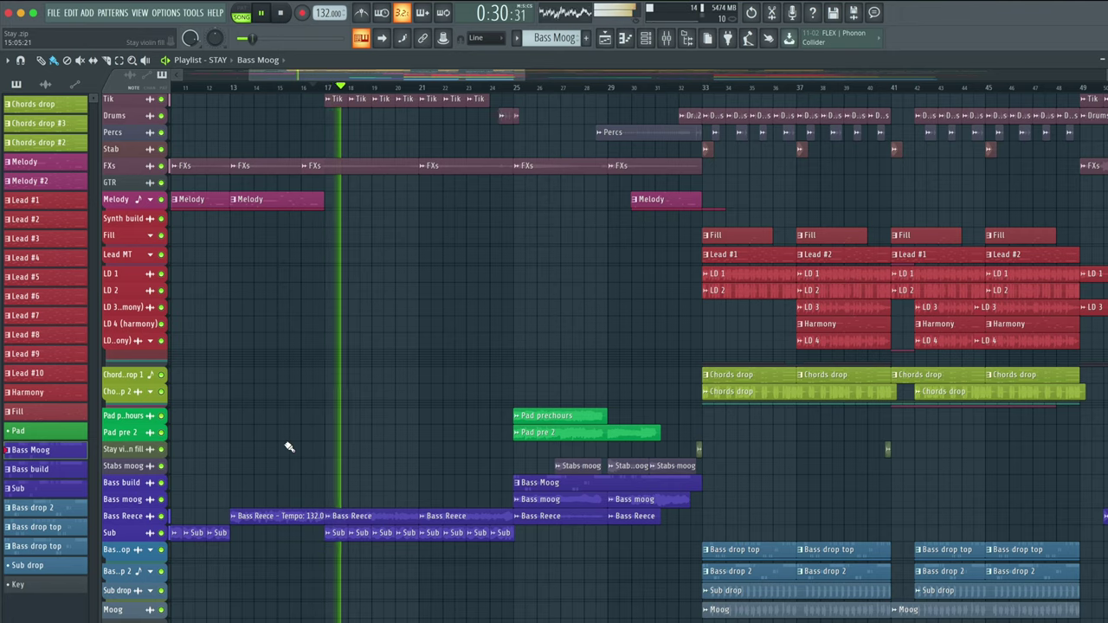
Examine the vocal, drum, melody, lead and pad tracks of the verse and build-up during playback
scroll(289, 447, "up", 5)
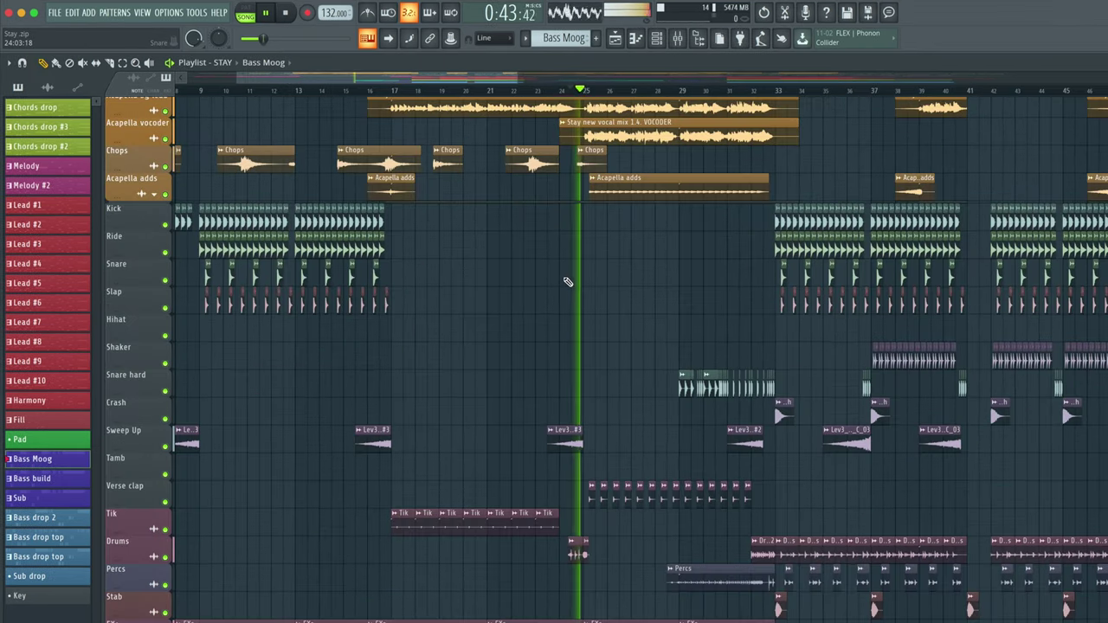
scroll(567, 281, "down", 5)
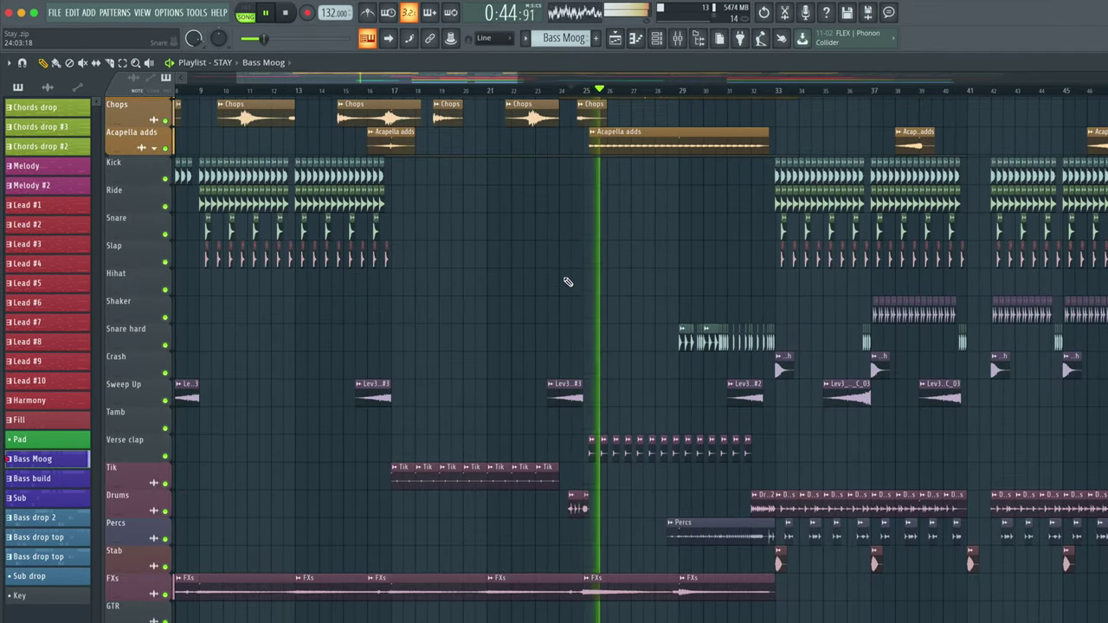
scroll(567, 281, "down", 4)
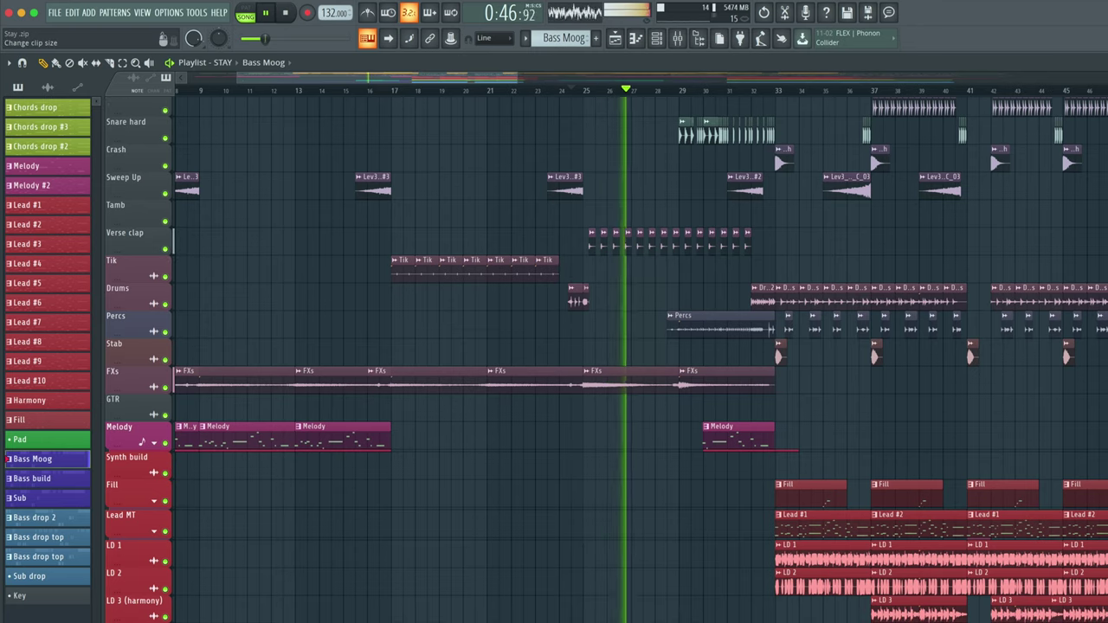
scroll(777, 380, "down", 4)
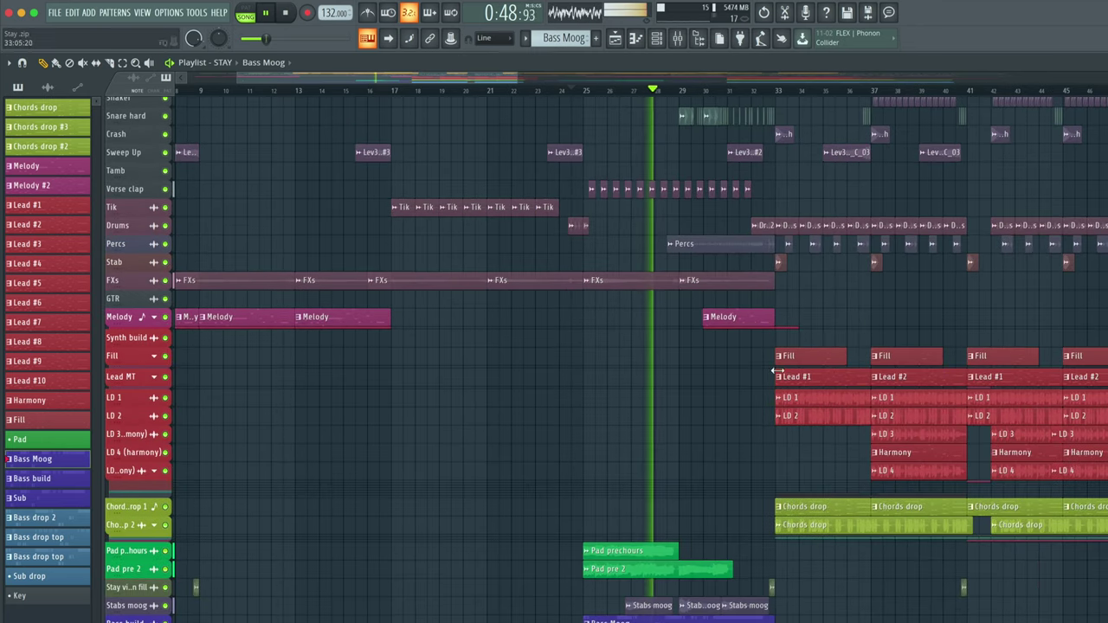
scroll(776, 381, "up", 10)
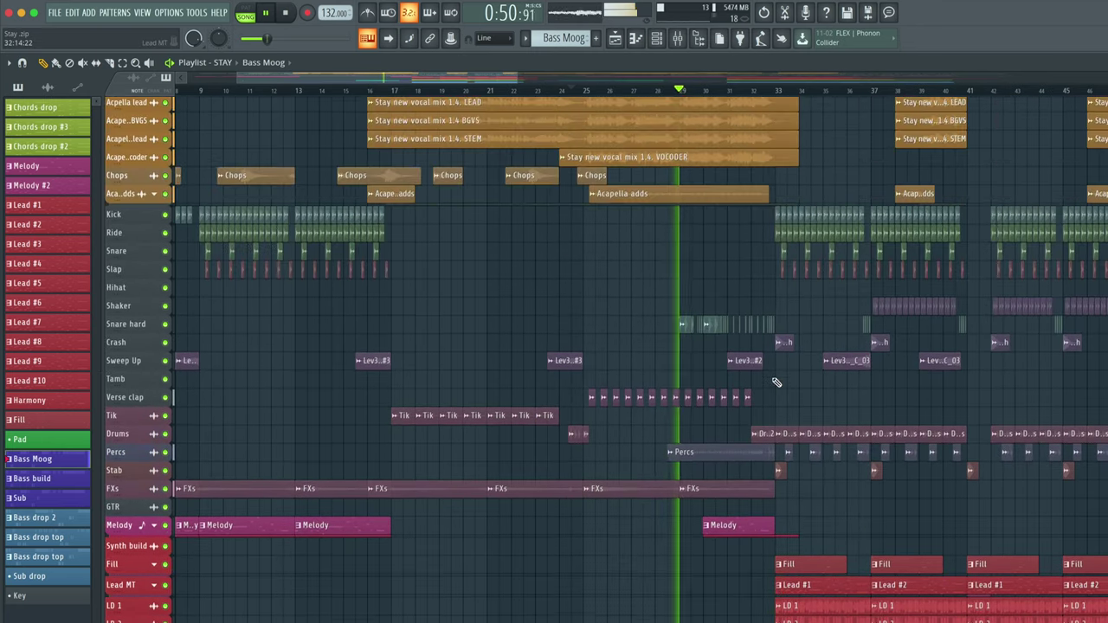
scroll(776, 381, "up", 1)
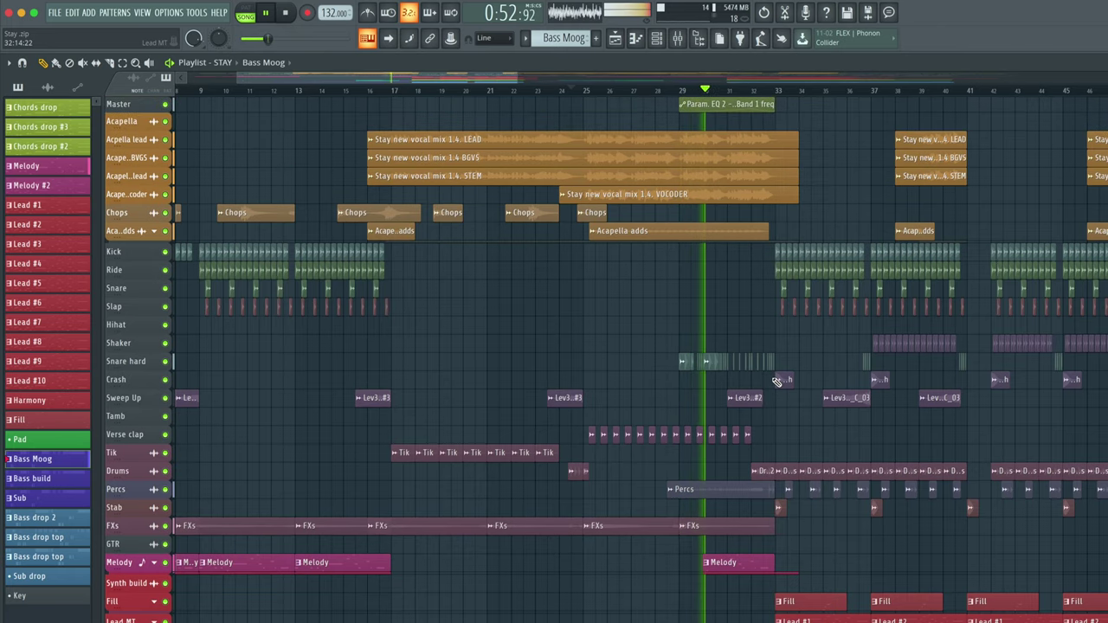
scroll(777, 381, "up", 3)
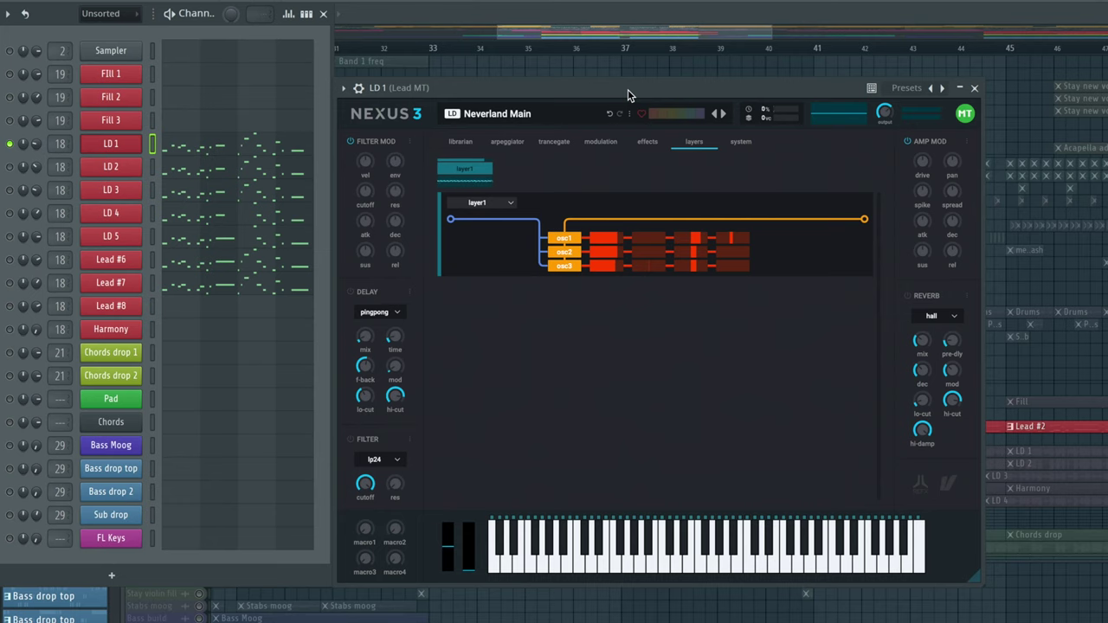
Play the lead pattern to audition the LD 1 channel's Neverland Main preset in Nexus 3
key("space")
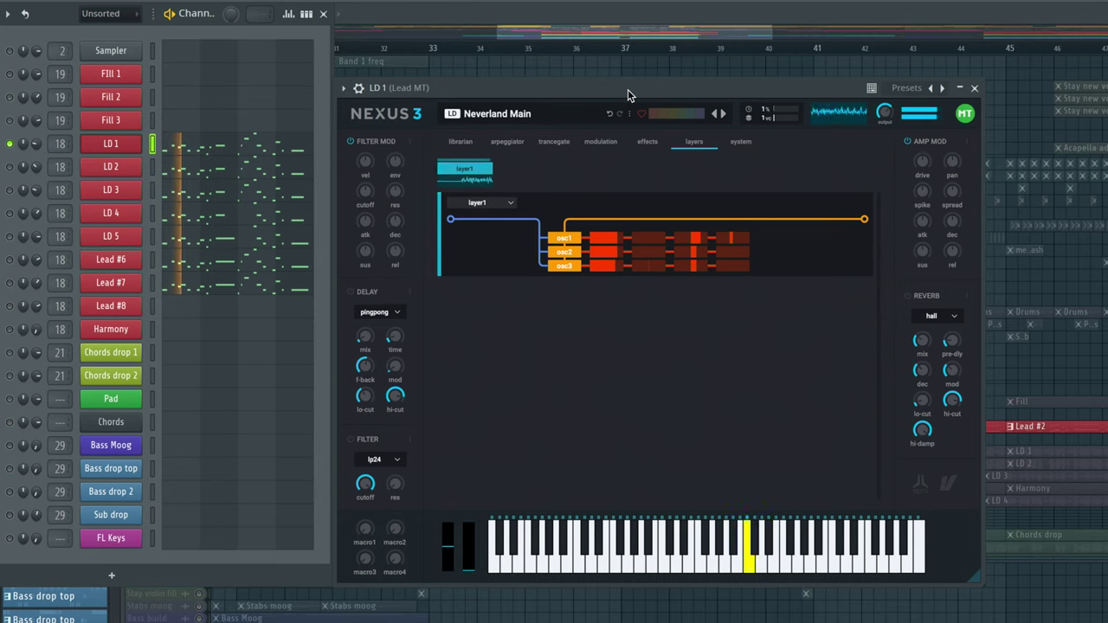
Audition the LD 3, LD 4, LD 5, Lead #6 and Lead #7 channels one after another, viewing each lead's synth preset
key("Down")
key("Down")
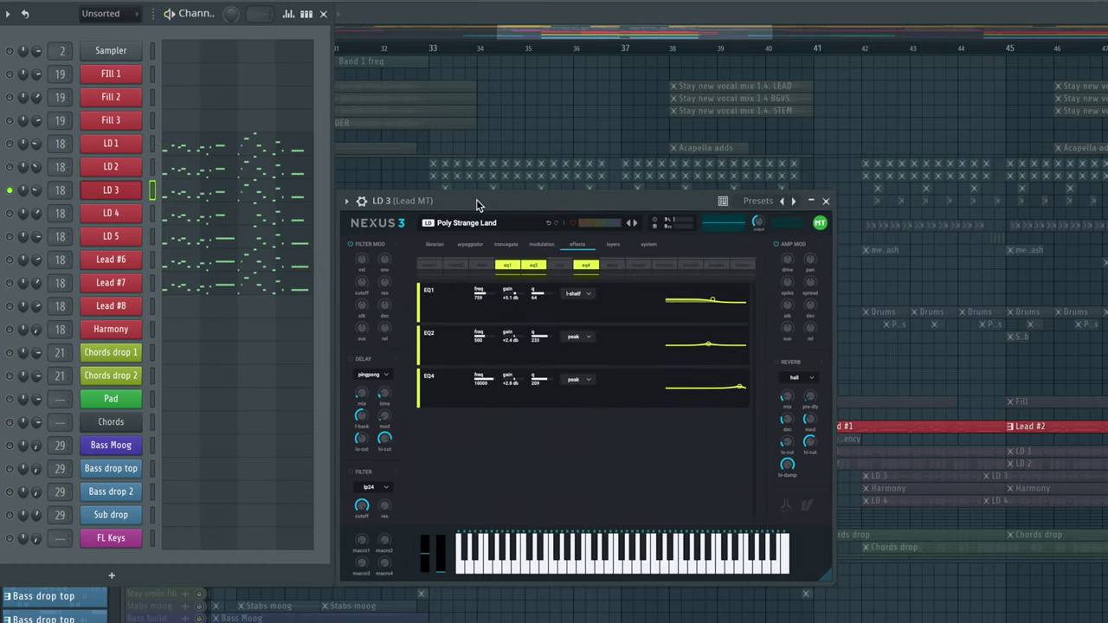
key("Down")
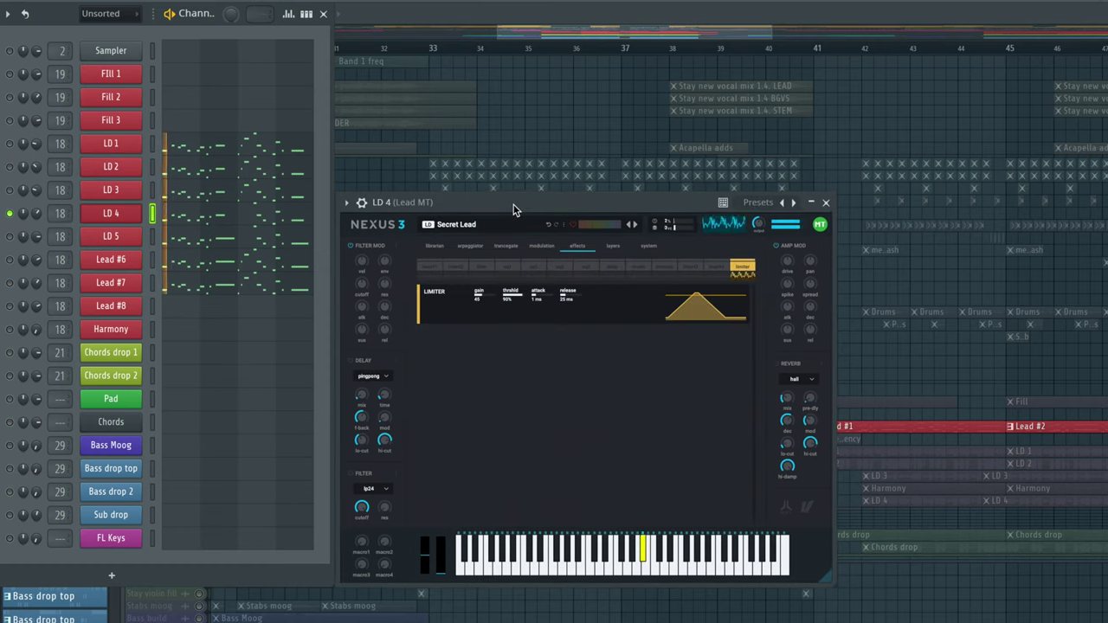
key("Down")
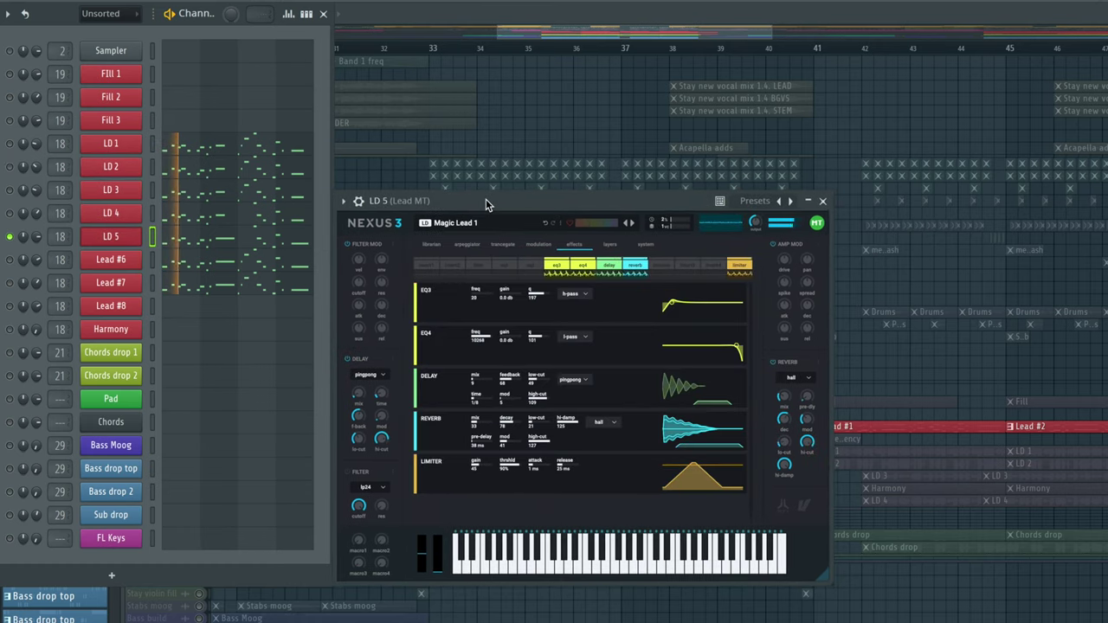
left_click(133, 262)
key("Down")
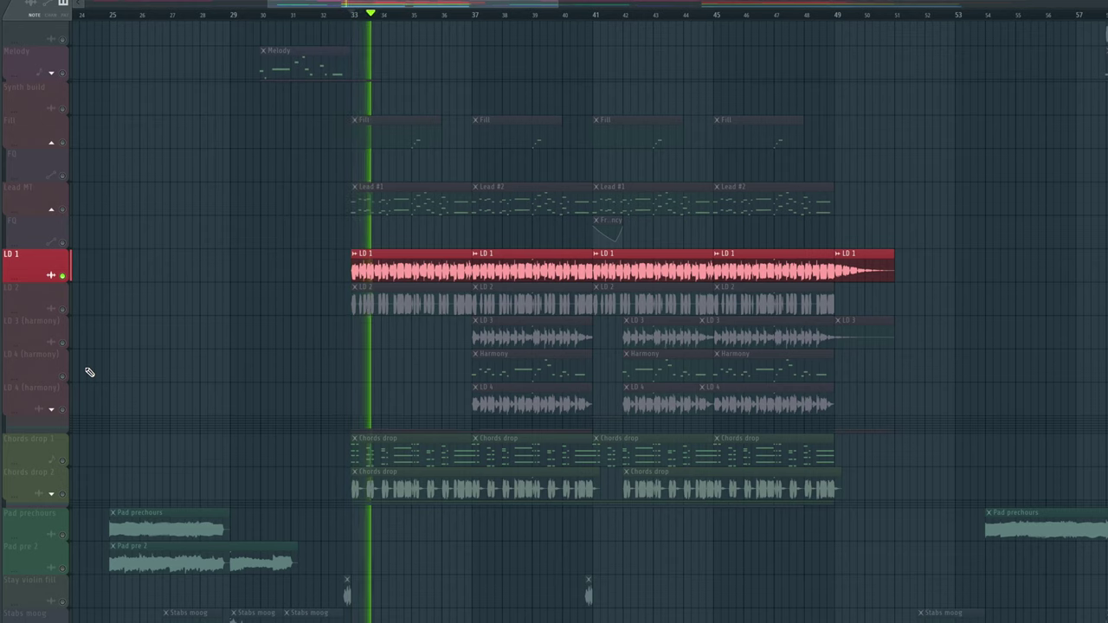
Solo and play the LD 2 track and the Fill track one at a time from the drop
left_click(69, 312)
key("space")
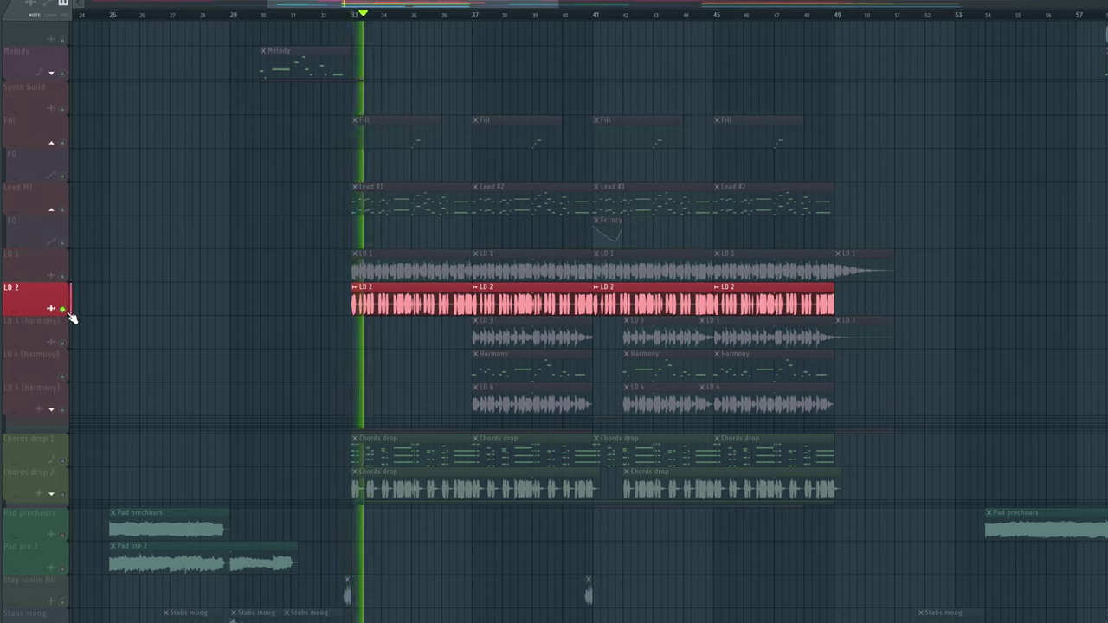
left_click(61, 139)
key("space")
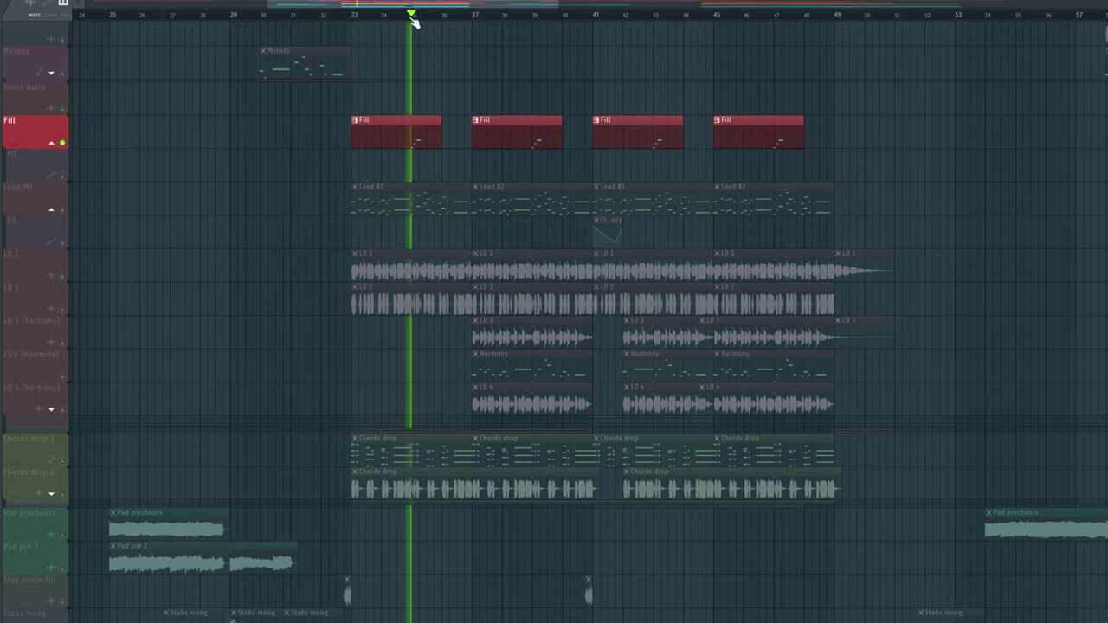
Stop playback and examine the Fill 1, Fill 2 and Fill 3 channels and their synth presets in the channel rack
key("space")
key("F6")
left_click(12, 40)
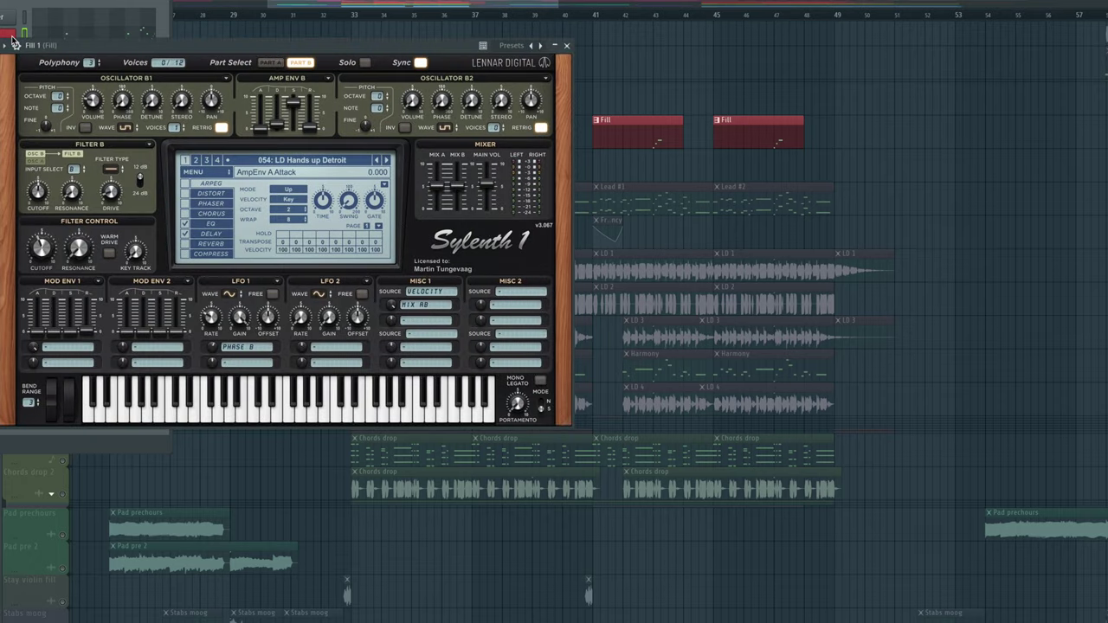
left_click(12, 39)
left_click(9, 55)
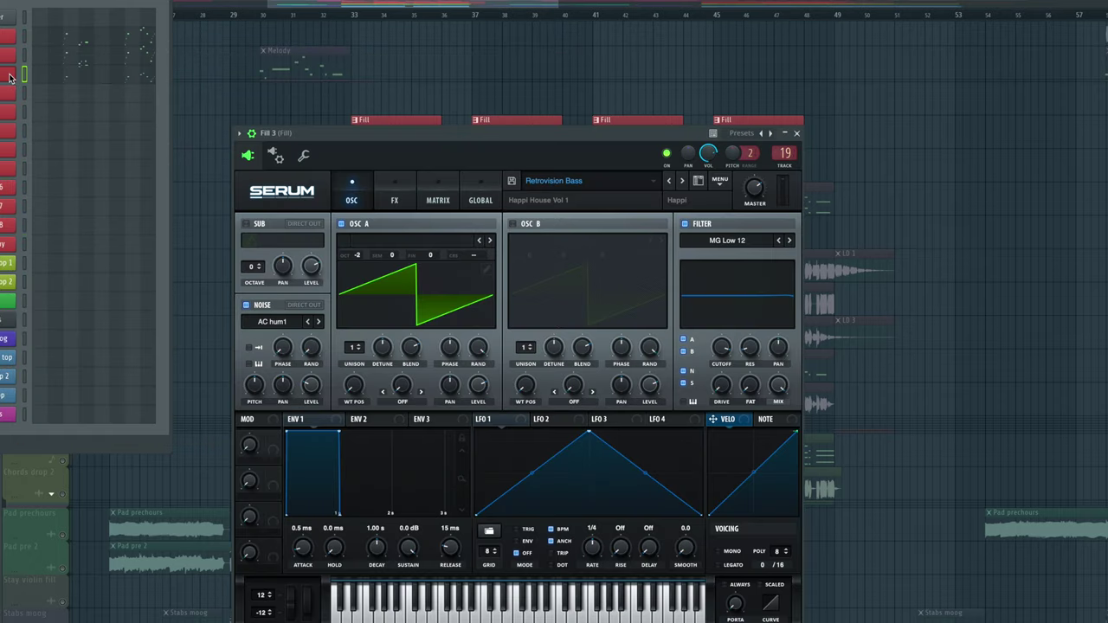
left_click(103, 54)
key("space")
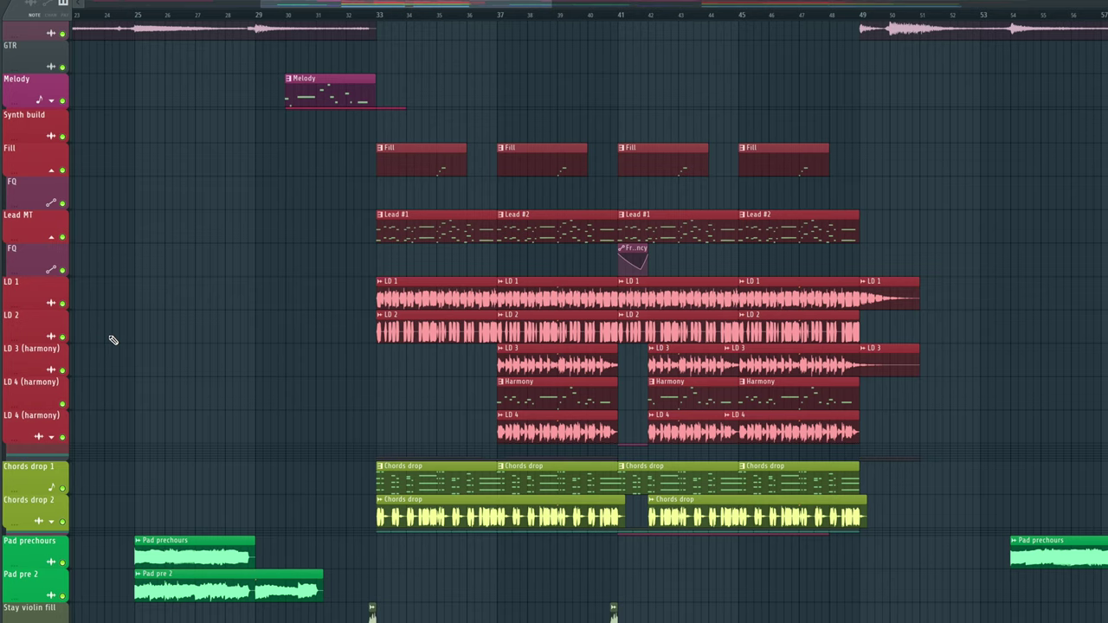
Solo the LD 4 (harmony) tracks and audition the Harmony pattern around bar 37
left_click(62, 403, "ctrl")
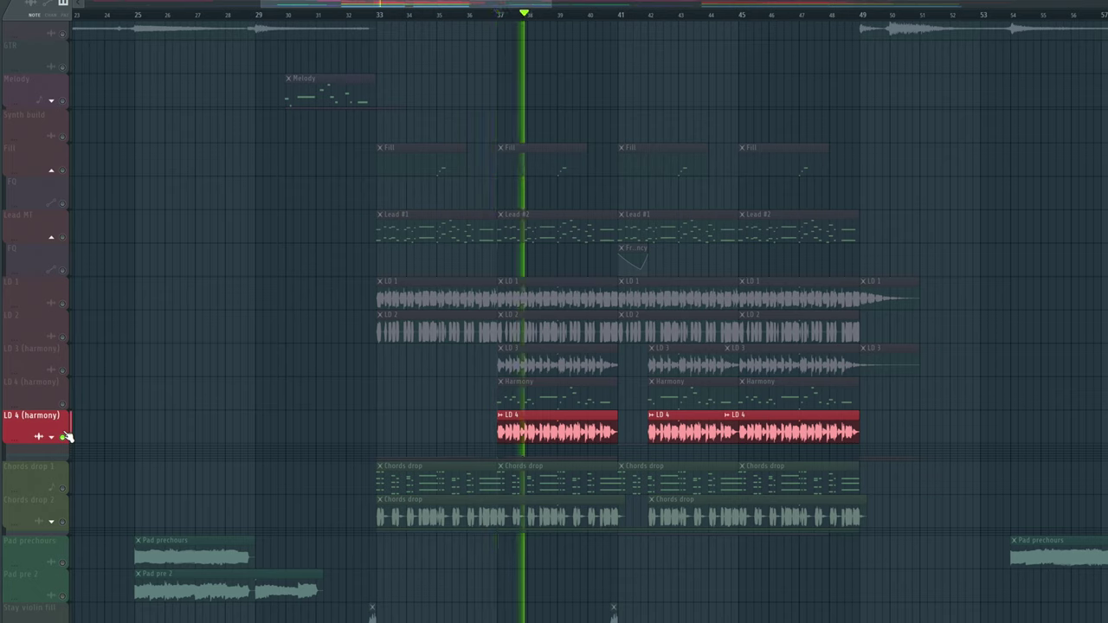
left_click(63, 404, "ctrl")
key("space")
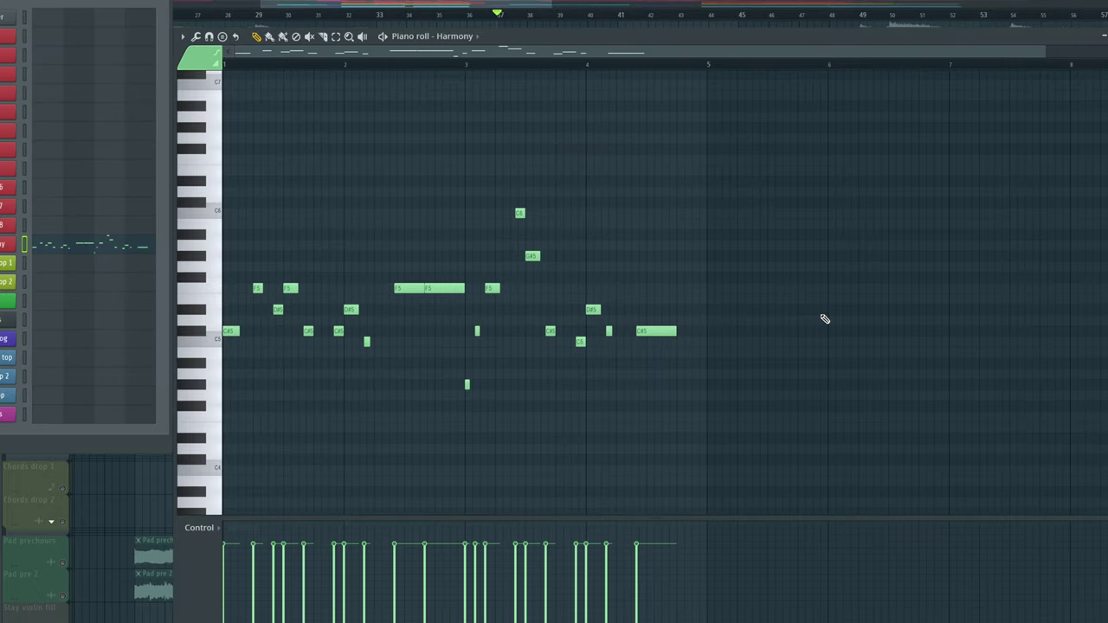
Paste the lead melody into the Harmony piano roll and transpose it from A#4 up to C#5 for comparison, returning to the playlist
key("ctrl+v")
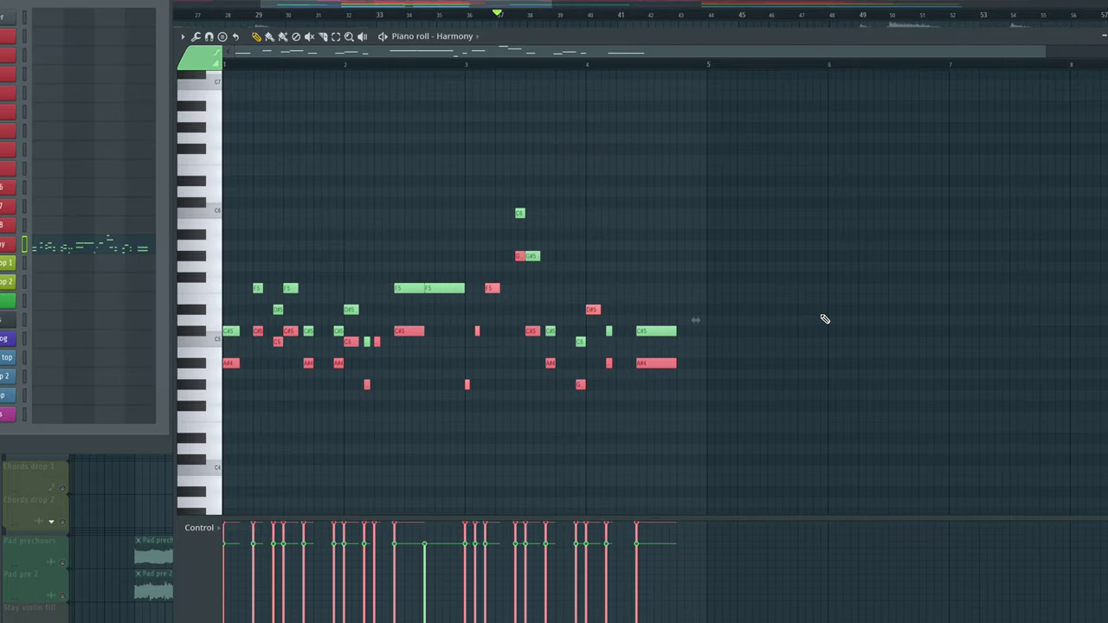
left_click_drag(229, 355, 226, 331)
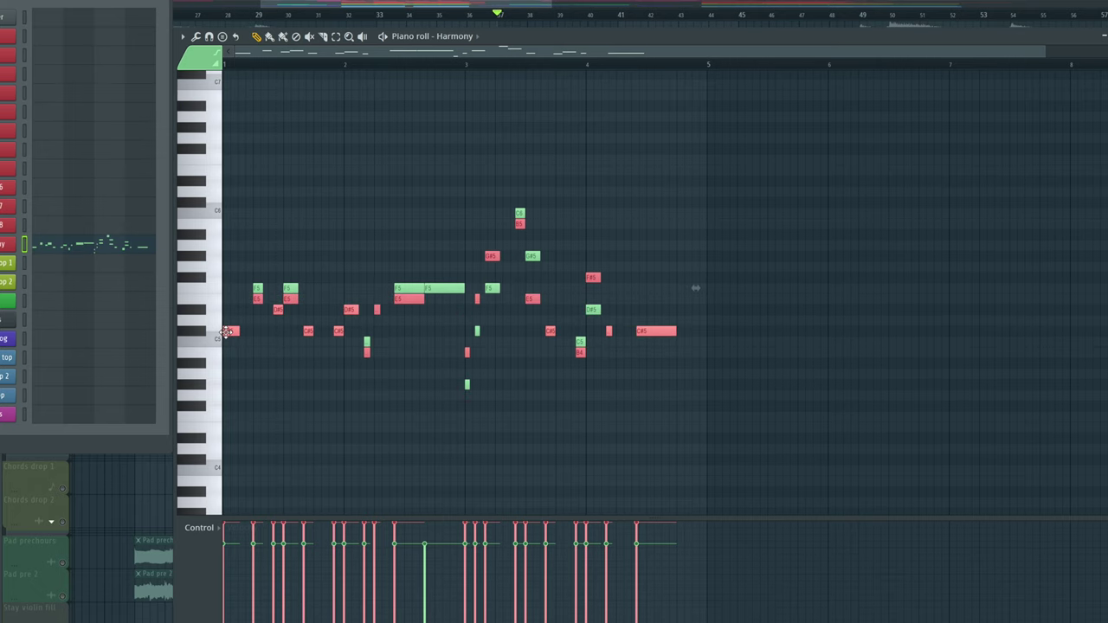
key("F5")
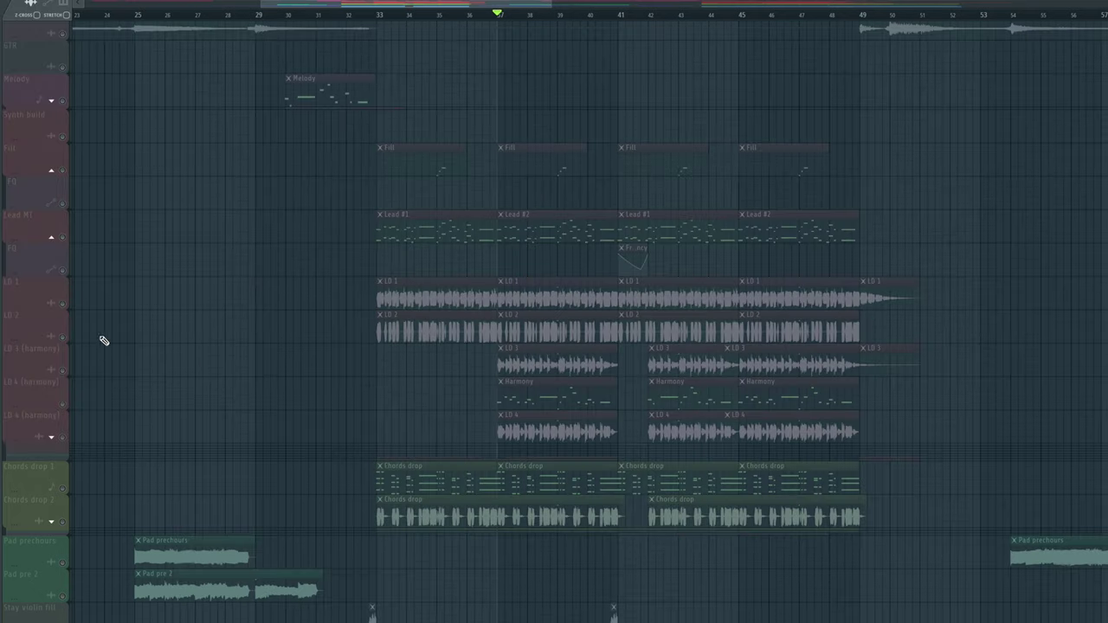
Enable the Fill through LD 4 (harmony) tracks, play them together, and re-enable all playlist tracks
left_click_drag(63, 170, 61, 438)
key("space")
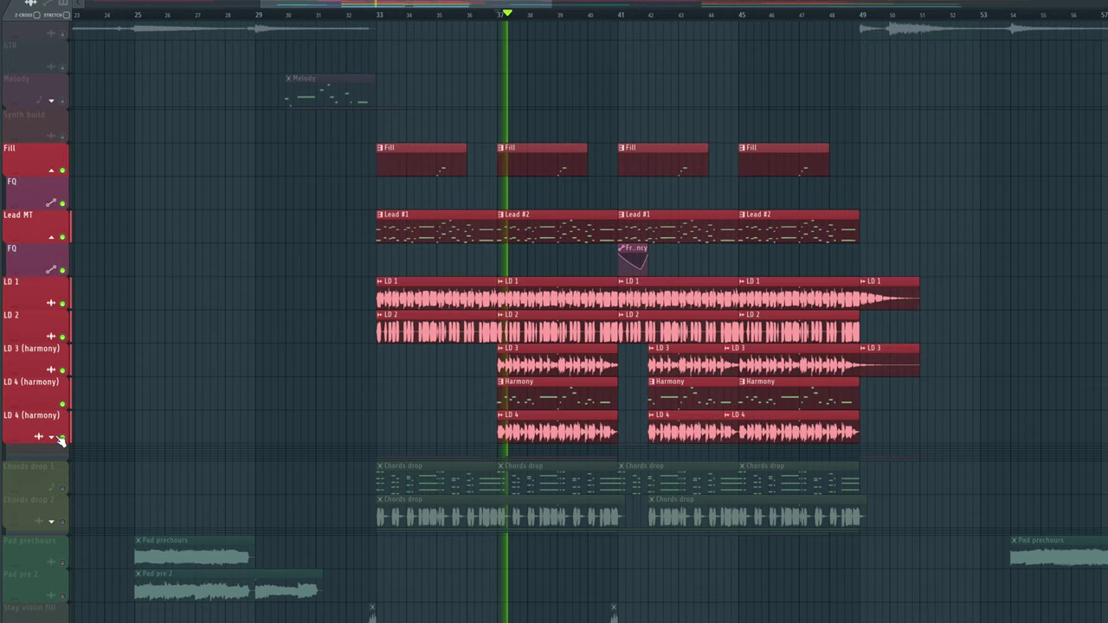
right_click(61, 438)
key("space")
Open the mixer and bring up the Harmony mixer track
key("F9")
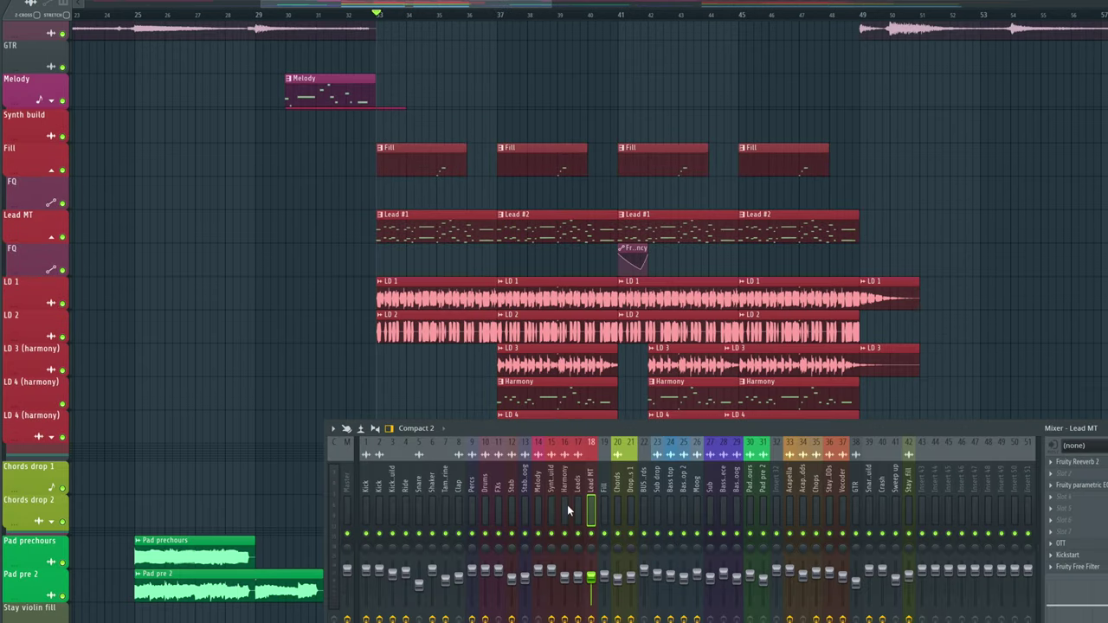
double_click(567, 505)
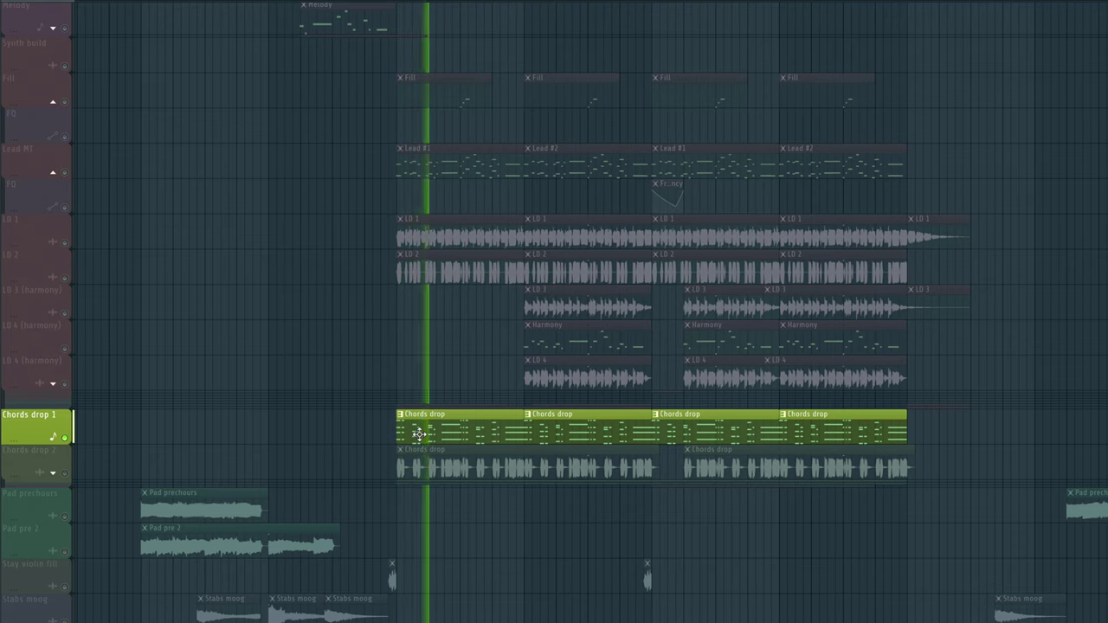
Examine the Chords drop 1 pattern with its Sylenth1 preset and piano-roll notes, and audition the Chords drop tracks
double_click(424, 439)
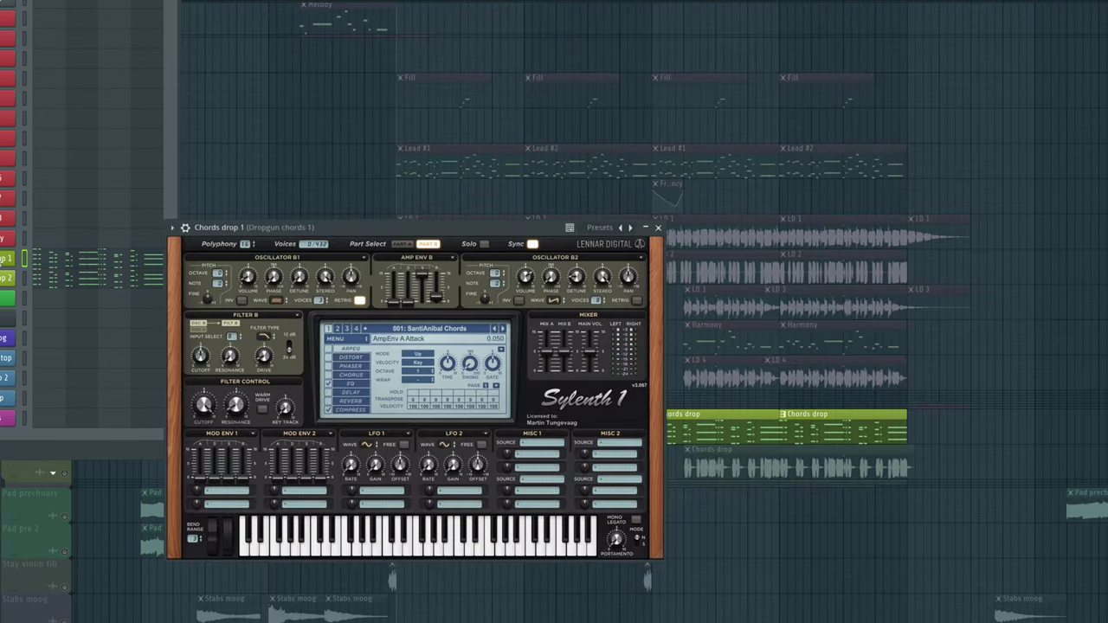
left_click(3, 293)
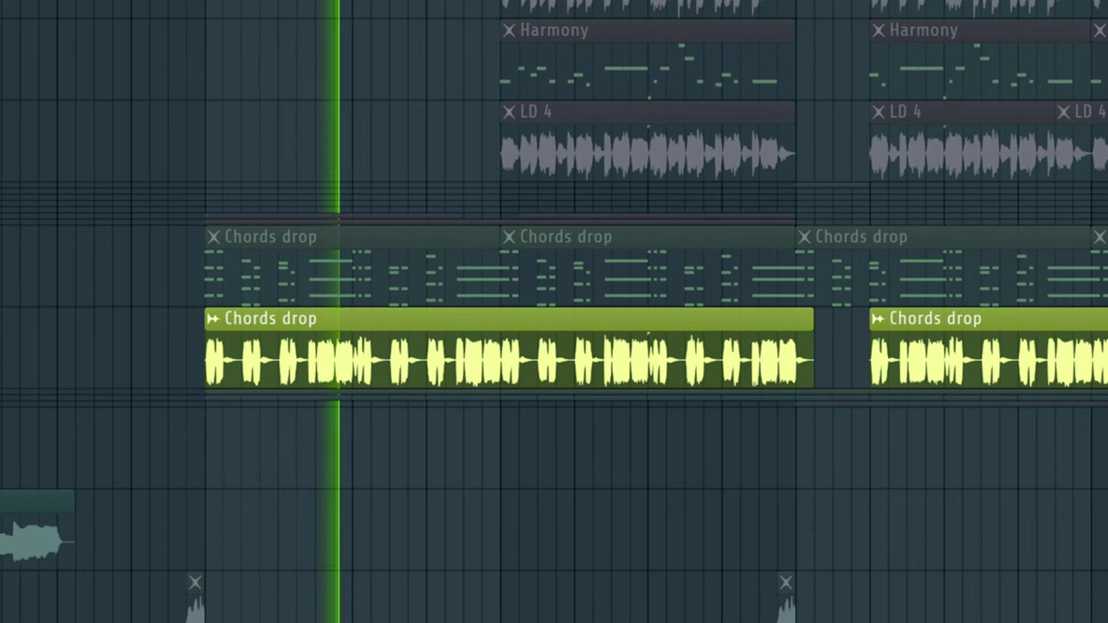
key("space")
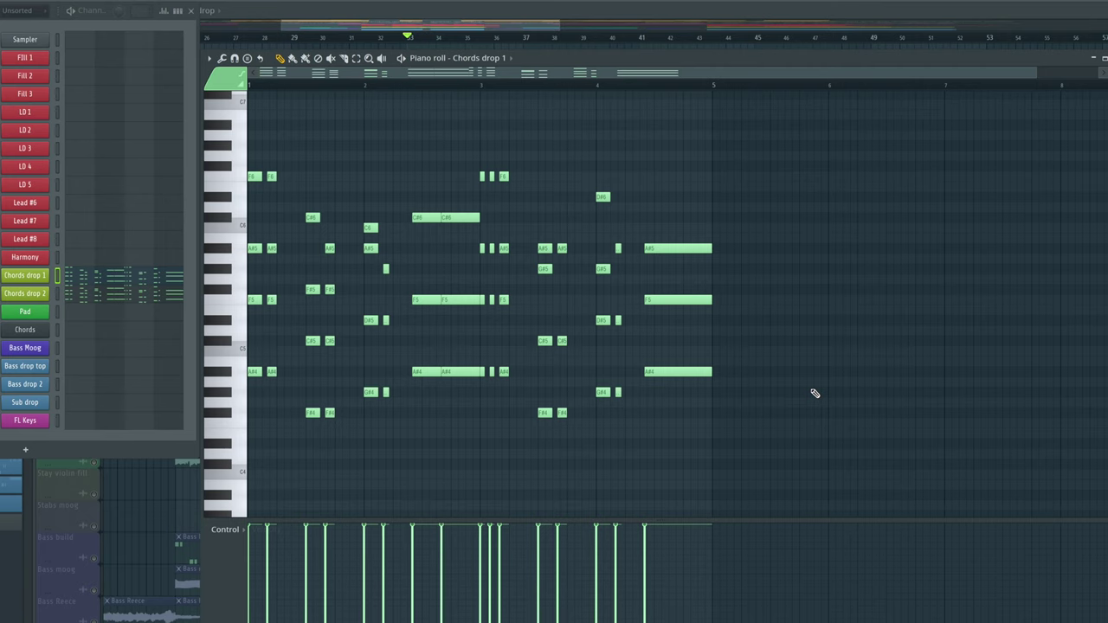
key("space")
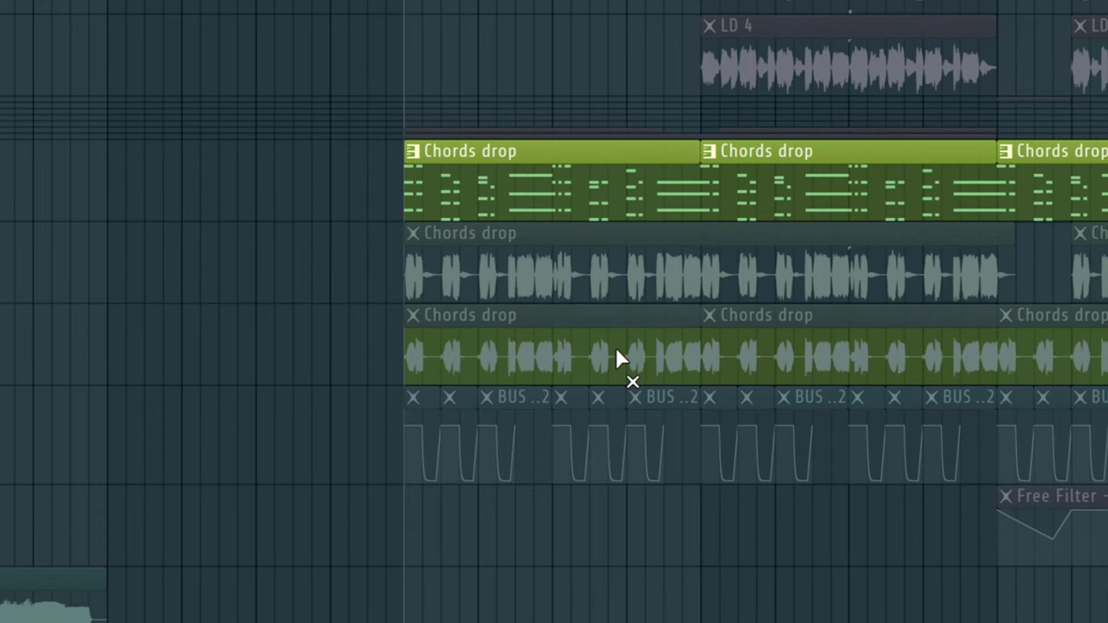
Toggle the first Chords drop pattern clip and the lower Chords drop audio clip on and off, playing them for comparison
left_click(490, 419)
left_click(483, 353)
key("space")
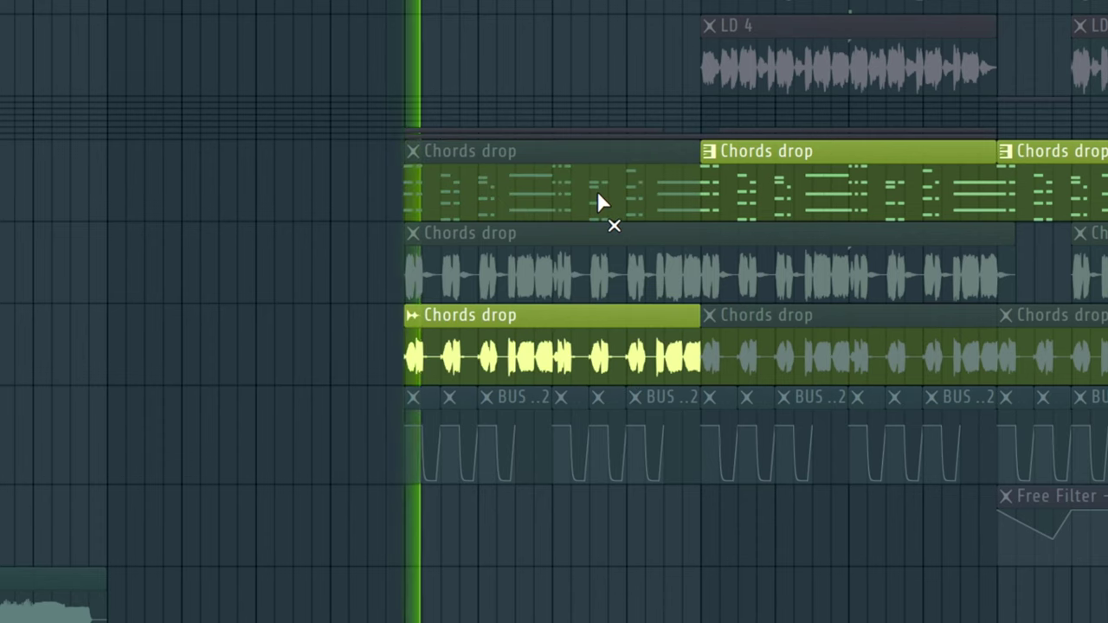
scroll(596, 190, "up", 3)
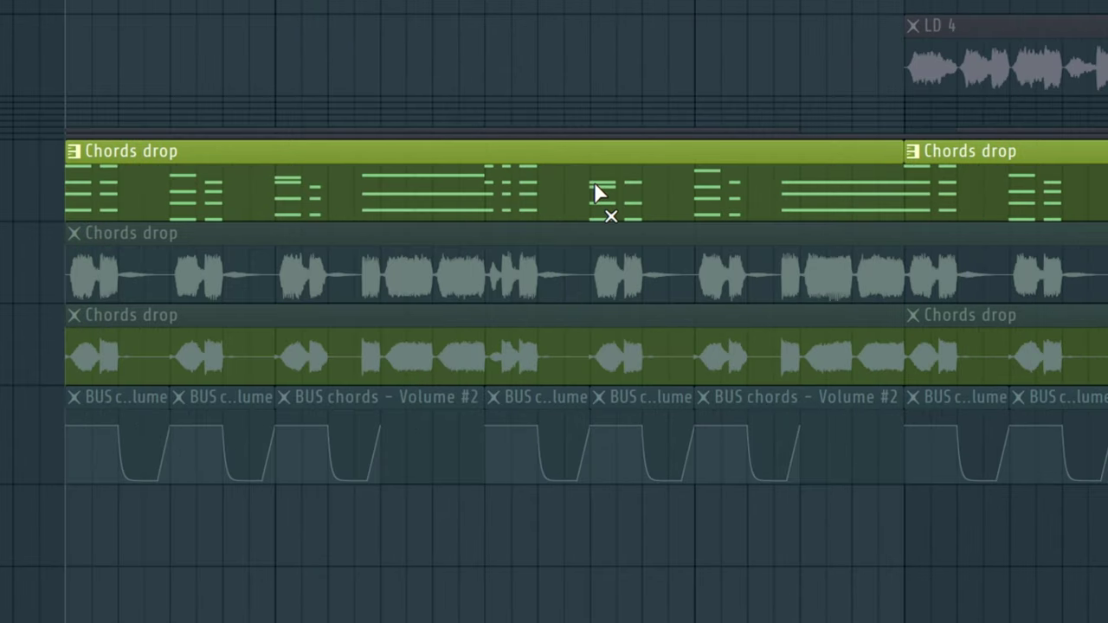
left_click(562, 328)
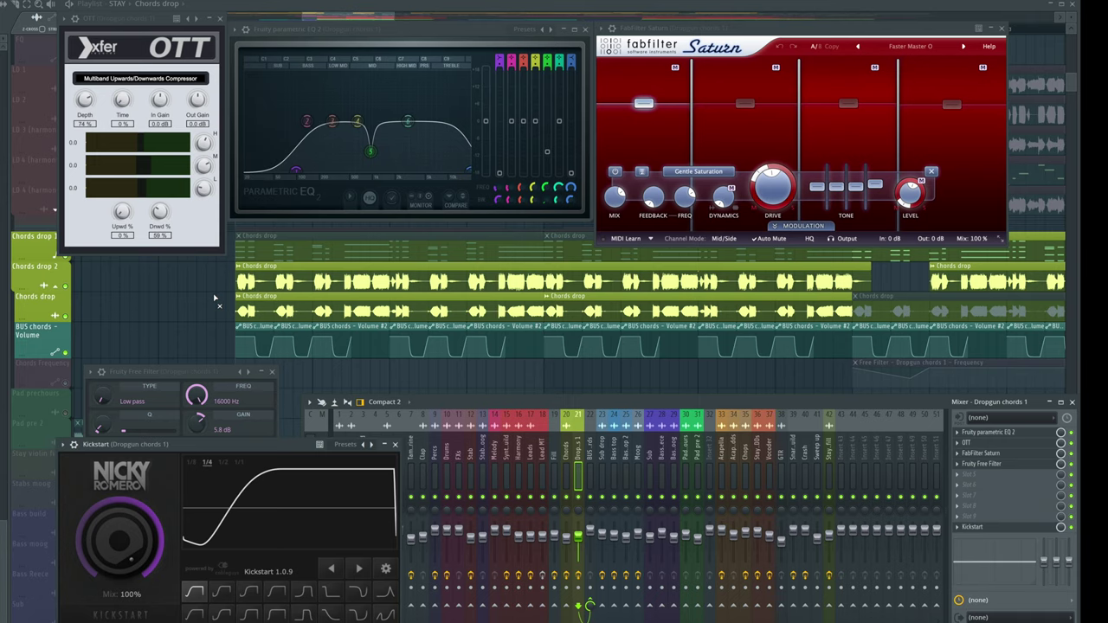
Examine the automation clip option for the chords mixer volume and play the section with the BUS chords volume automation
right_click(577, 535)
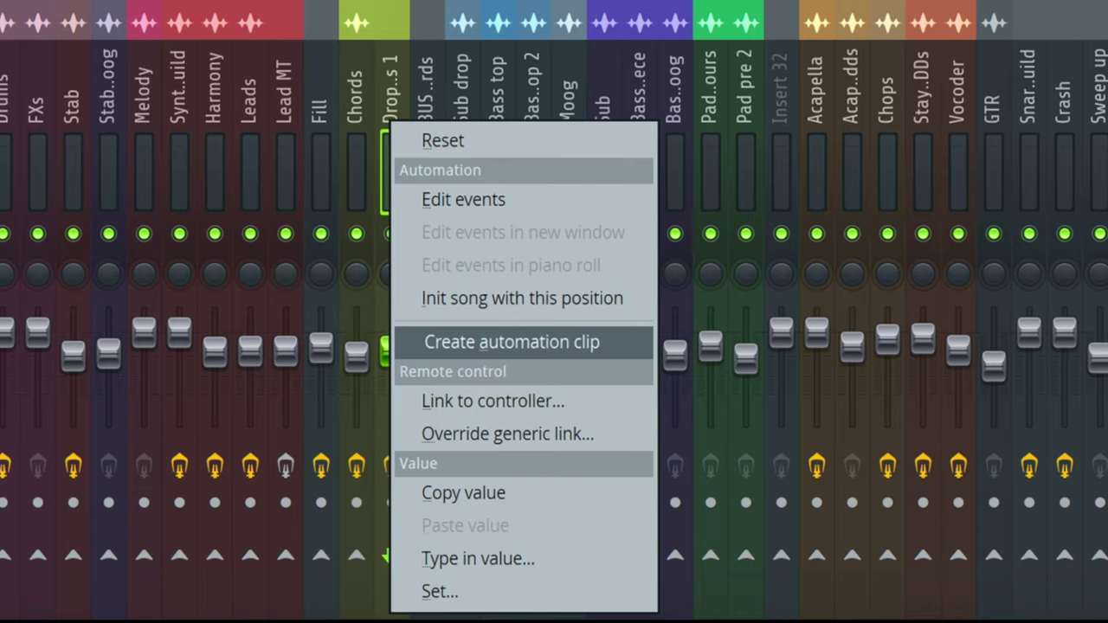
left_click(592, 534)
left_click_drag(231, 469, 251, 425)
key("space")
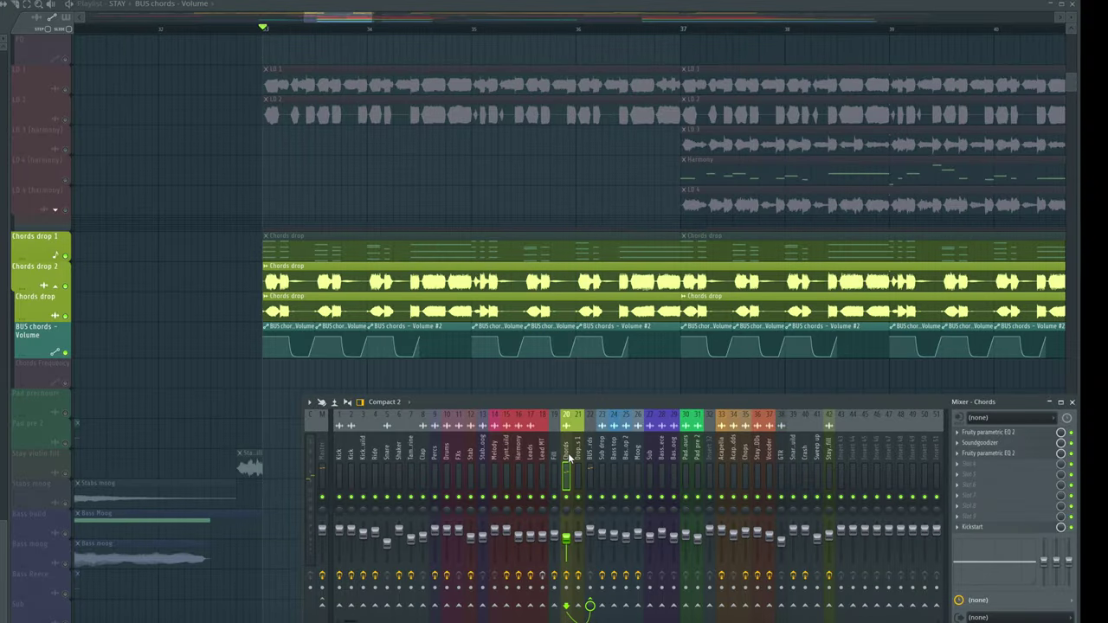
Open the Chords mixer track's Fruity parametric EQ 2, Soundgoodizer, second parametric EQ and Kickstart effects for inspection
left_click(1036, 432)
left_click(1018, 443)
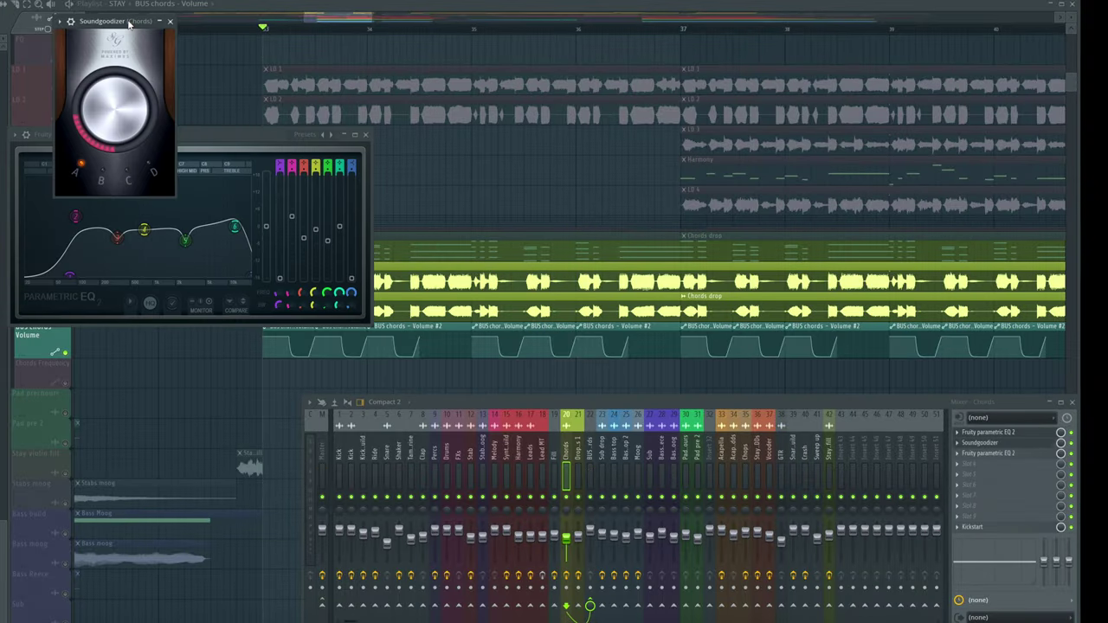
left_click(1008, 453)
left_click(974, 526)
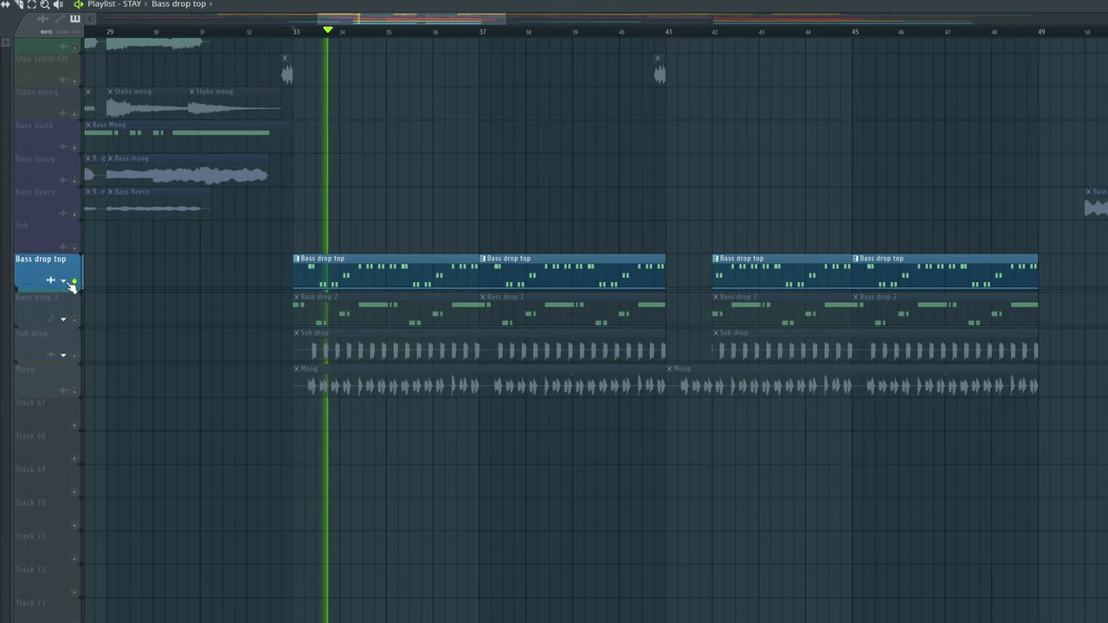
Audition the Bass drop top and Bass drop 2 tracks separately and open their pattern clips
double_click(376, 270)
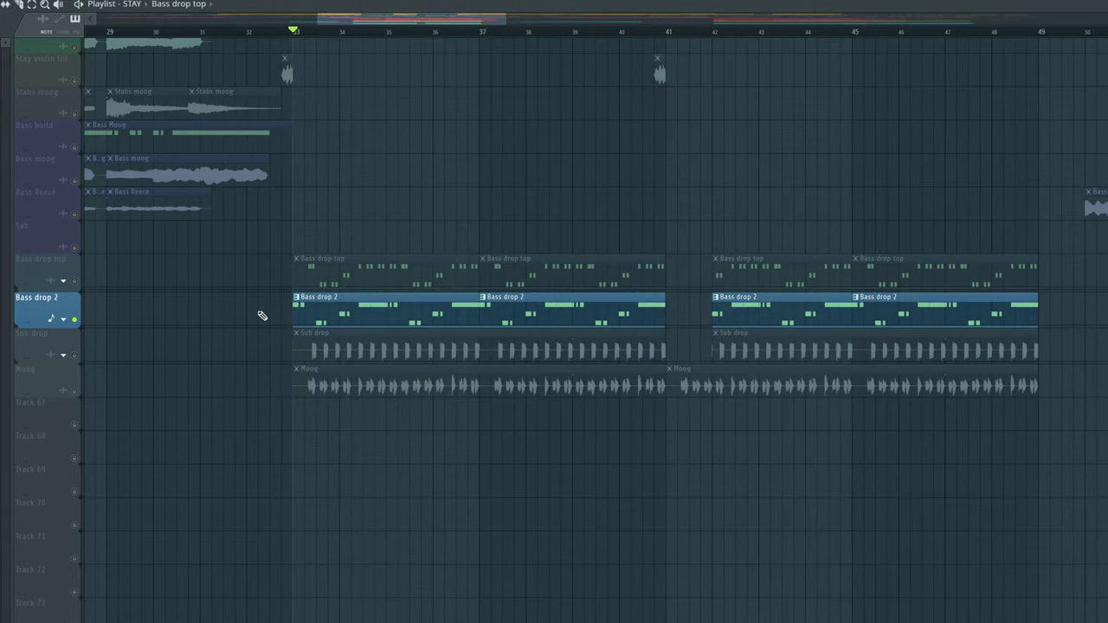
key("space")
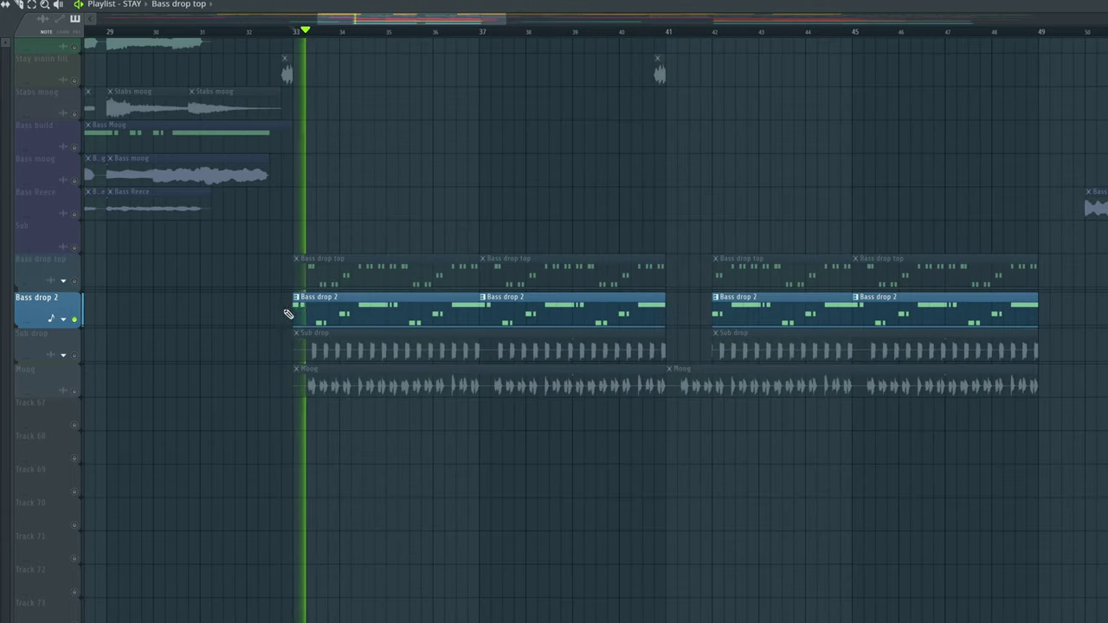
double_click(302, 306)
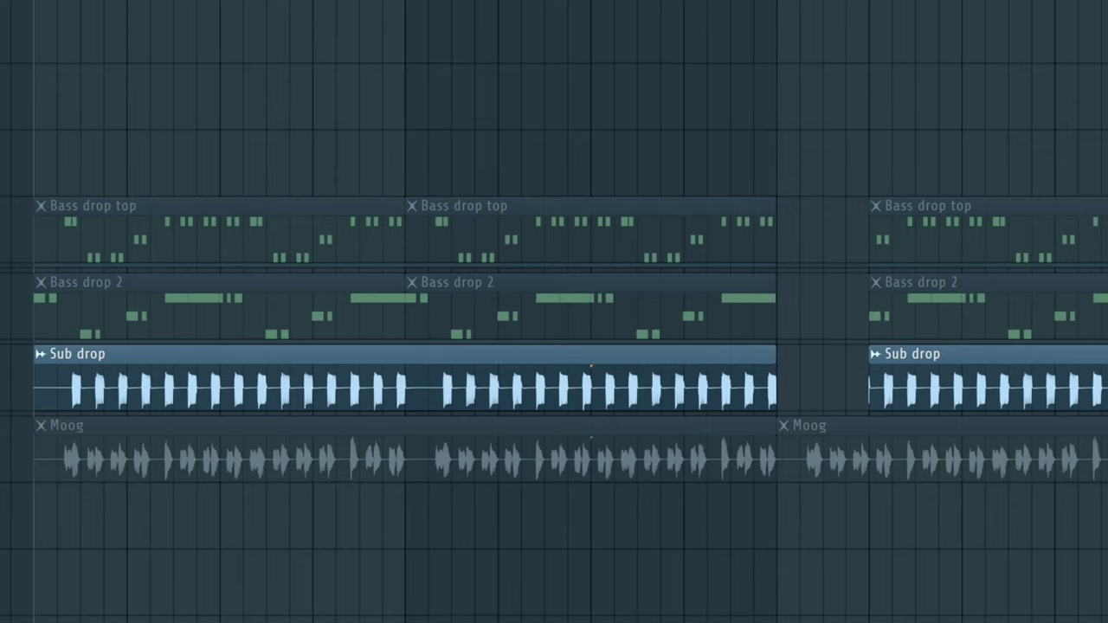
Play the Sub drop and Moog tracks separately, and all four drop bass tracks together
key("space")
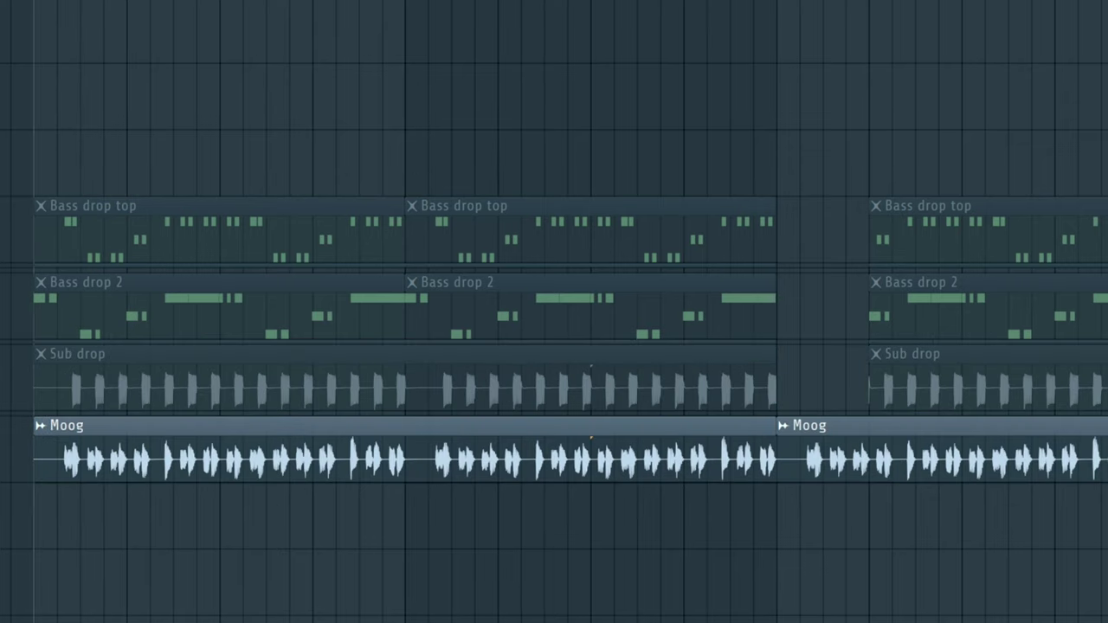
key("space")
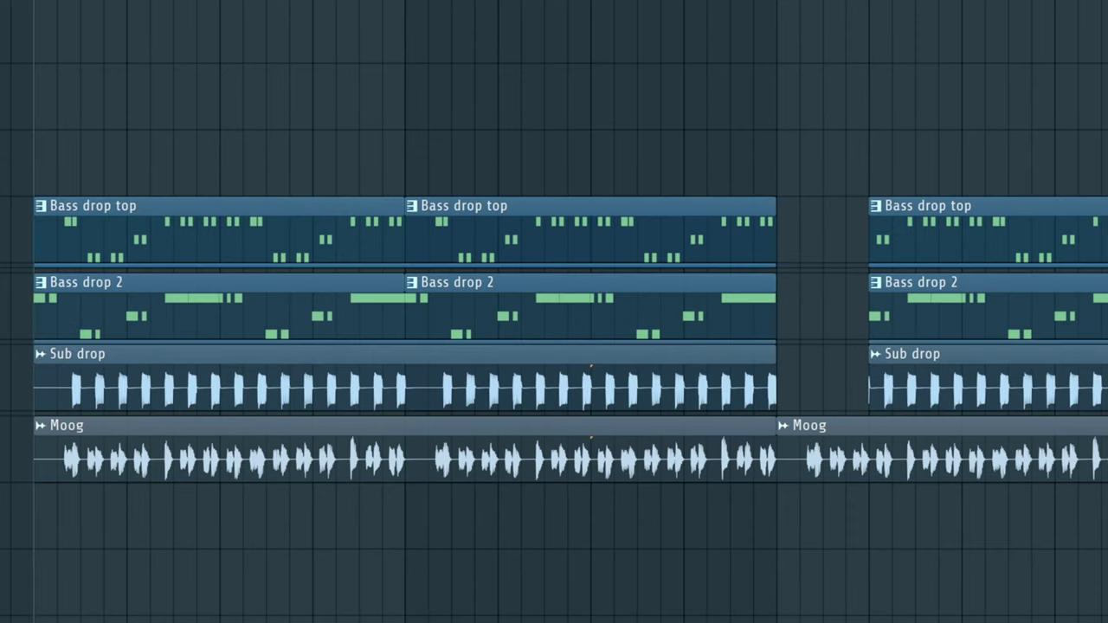
key("space")
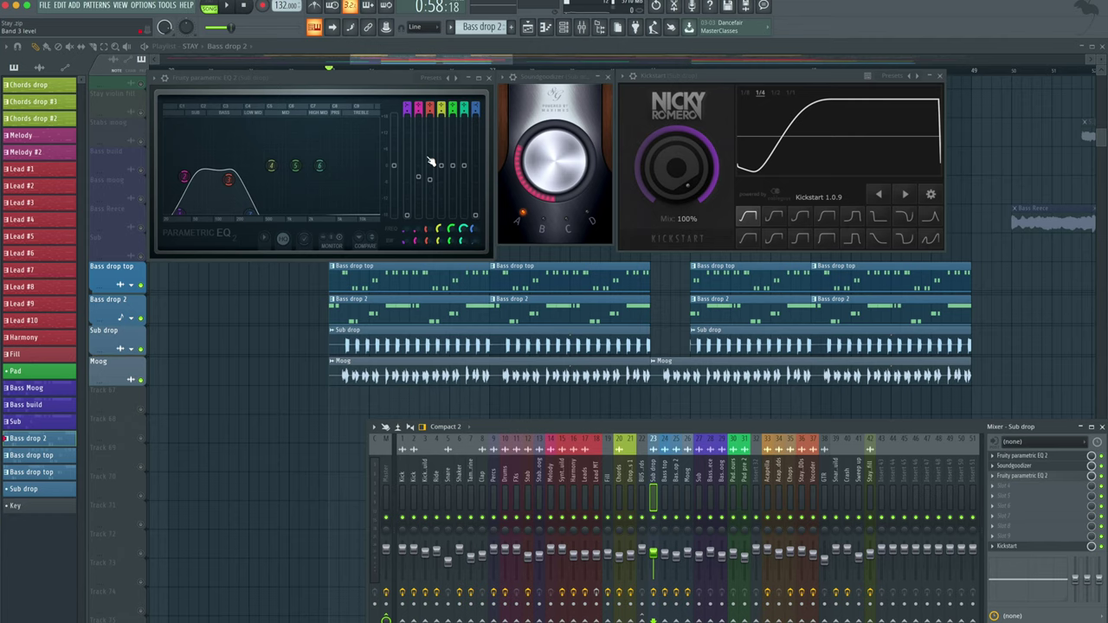
Inspect the effect chains and sidechain routing of the Bass top, Bass drop 2 and Moog mixer tracks
left_click(665, 478)
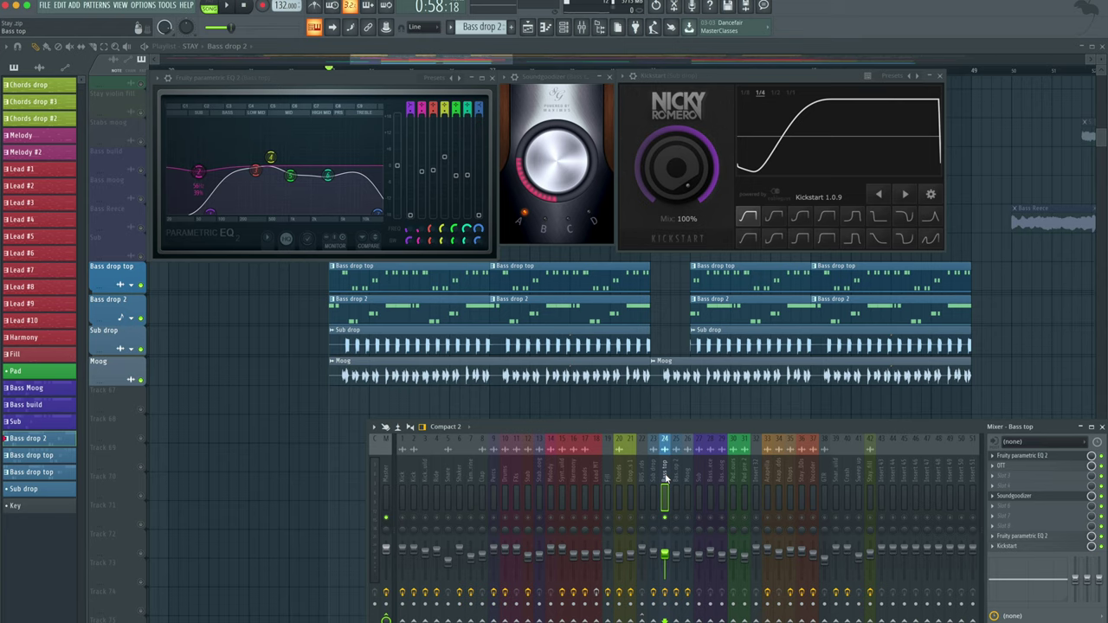
left_click(675, 476)
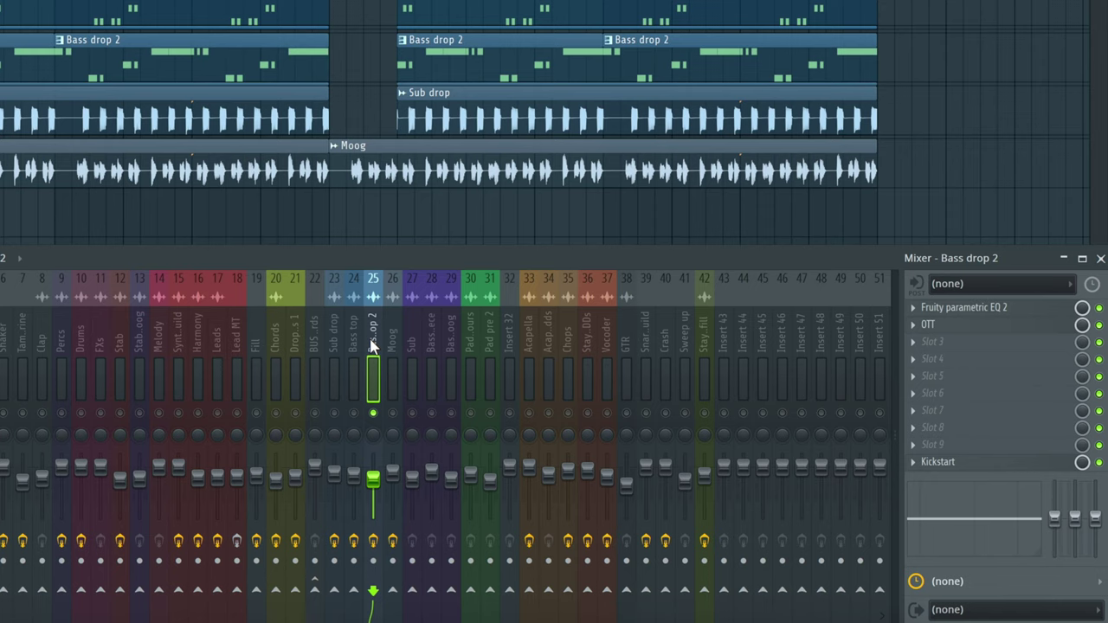
left_click(390, 339)
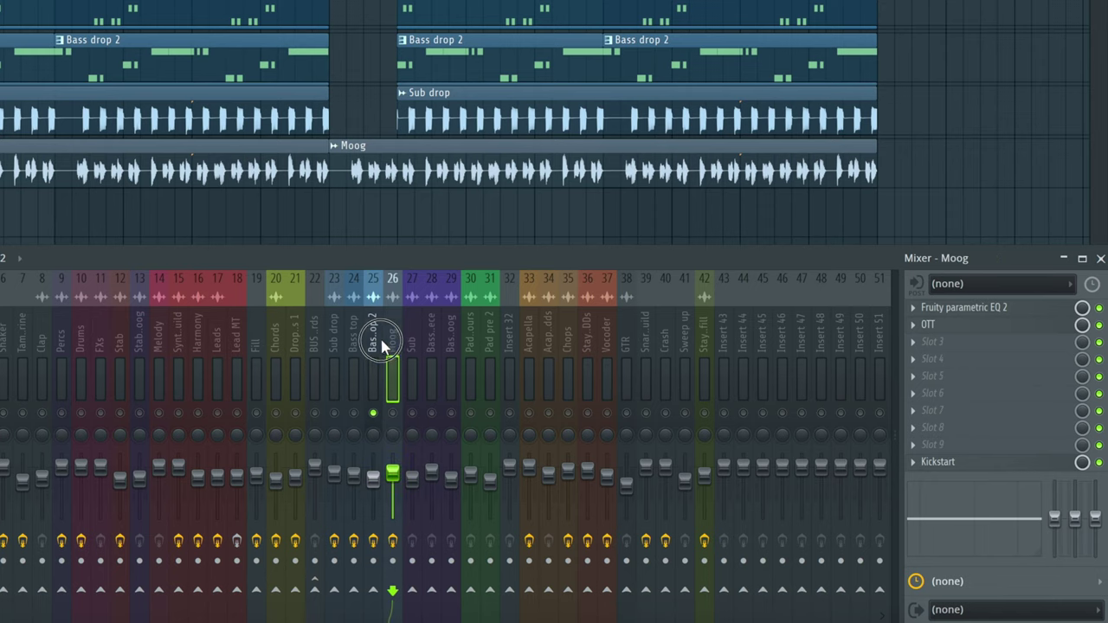
left_click(378, 342)
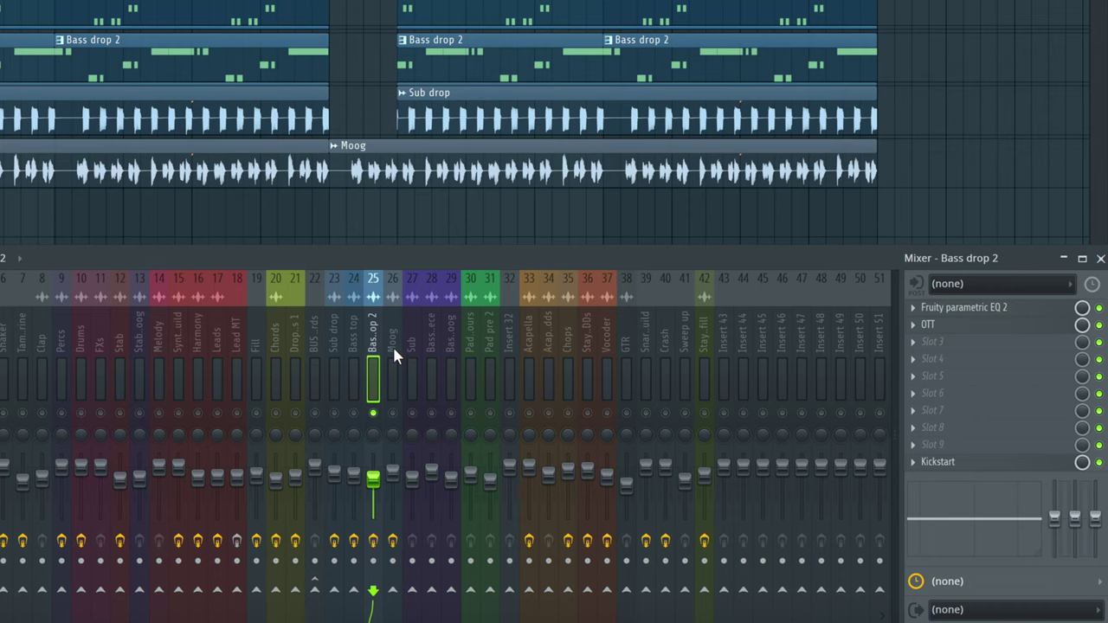
left_click_drag(392, 541, 334, 541)
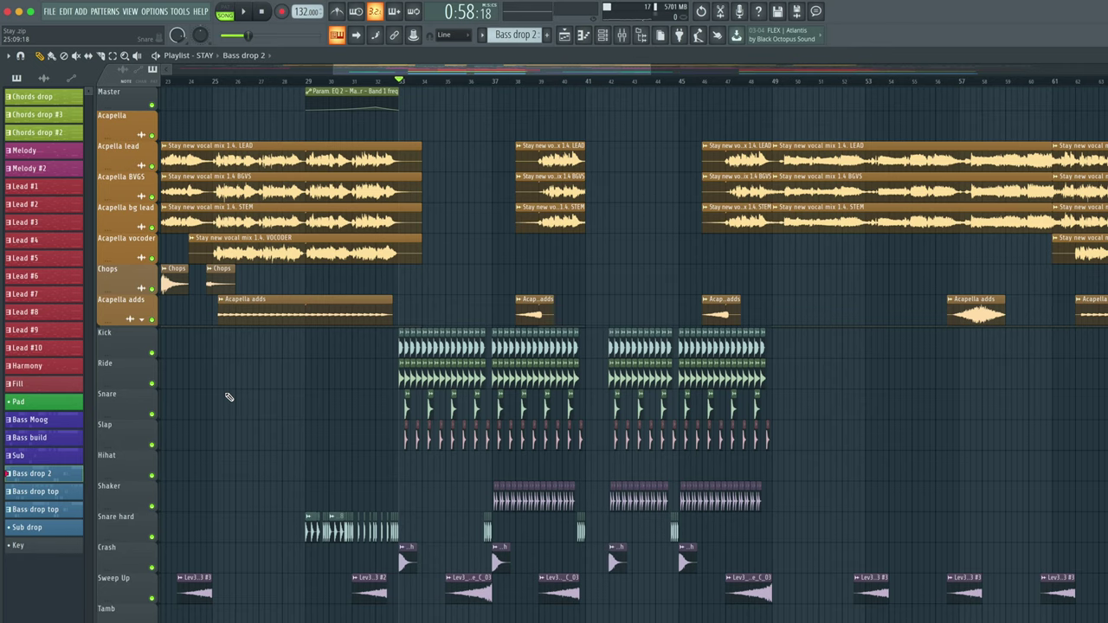
Audition the Stay violin fill track on its own at its clips before bars 33 and 41
scroll(229, 396, "down", 10)
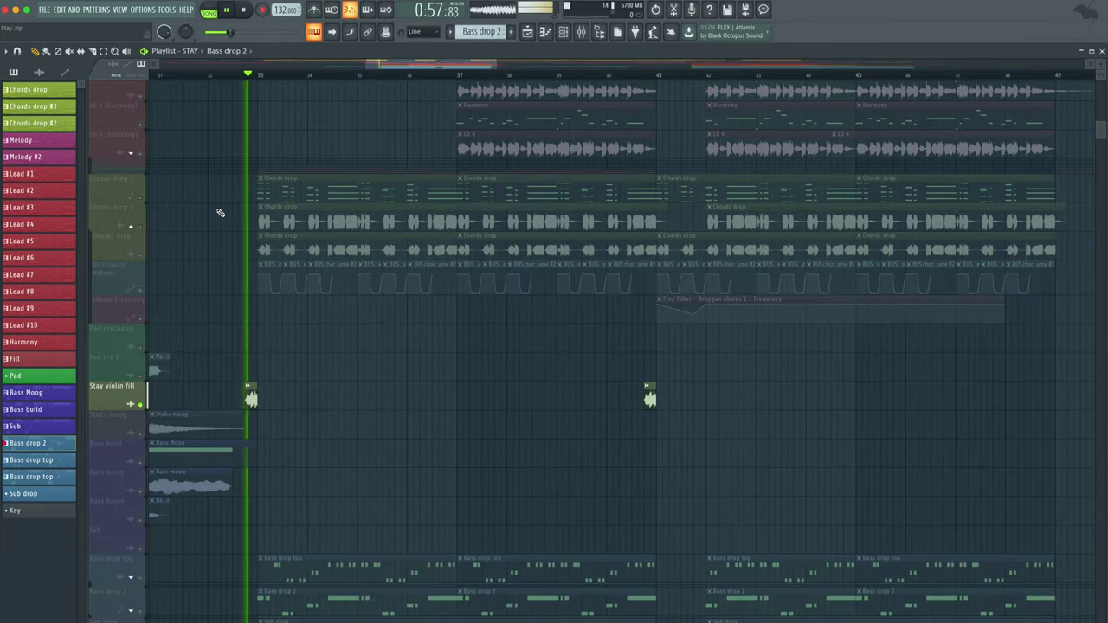
key("space")
left_click(649, 81)
key("space")
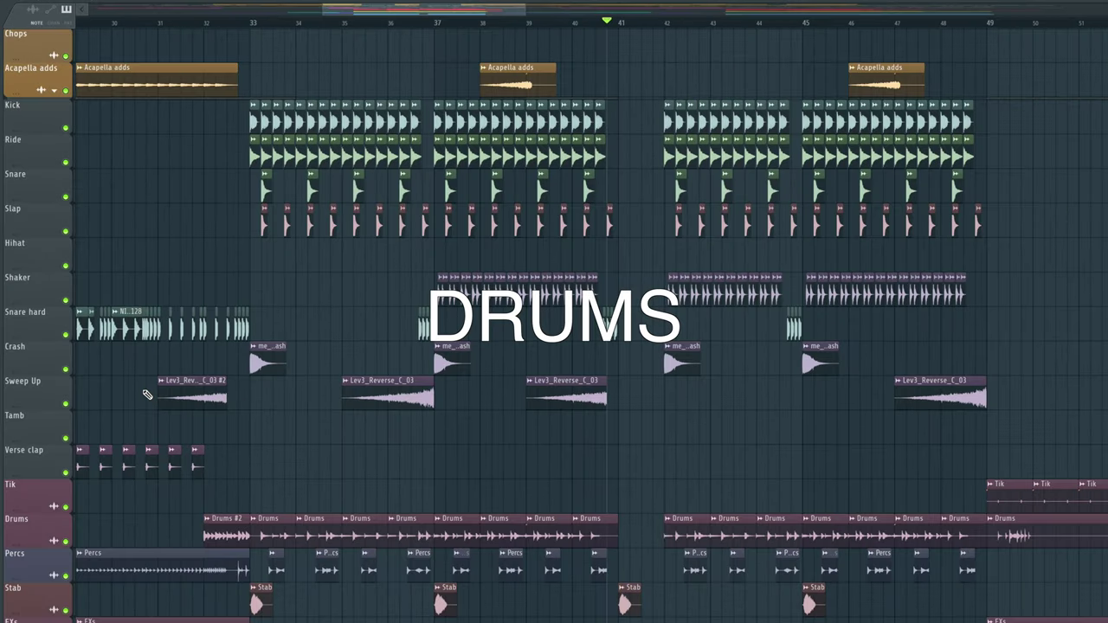
Audition the Kick, Ride, Snare and Slap tracks one at a time from the start of the drop at bar 33
left_click(253, 25)
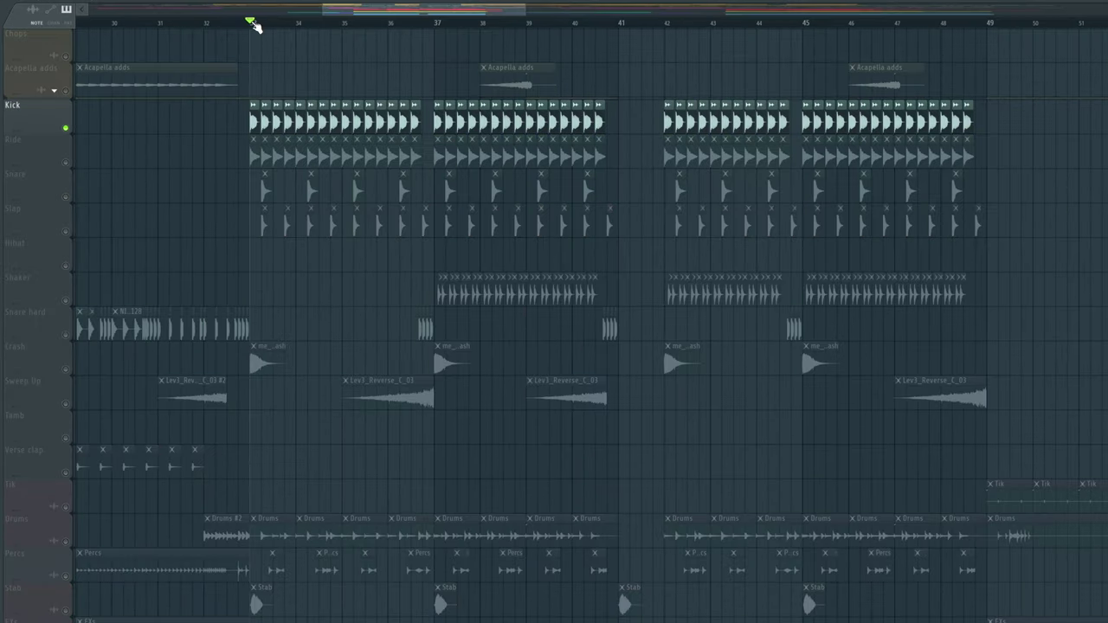
left_click(253, 25)
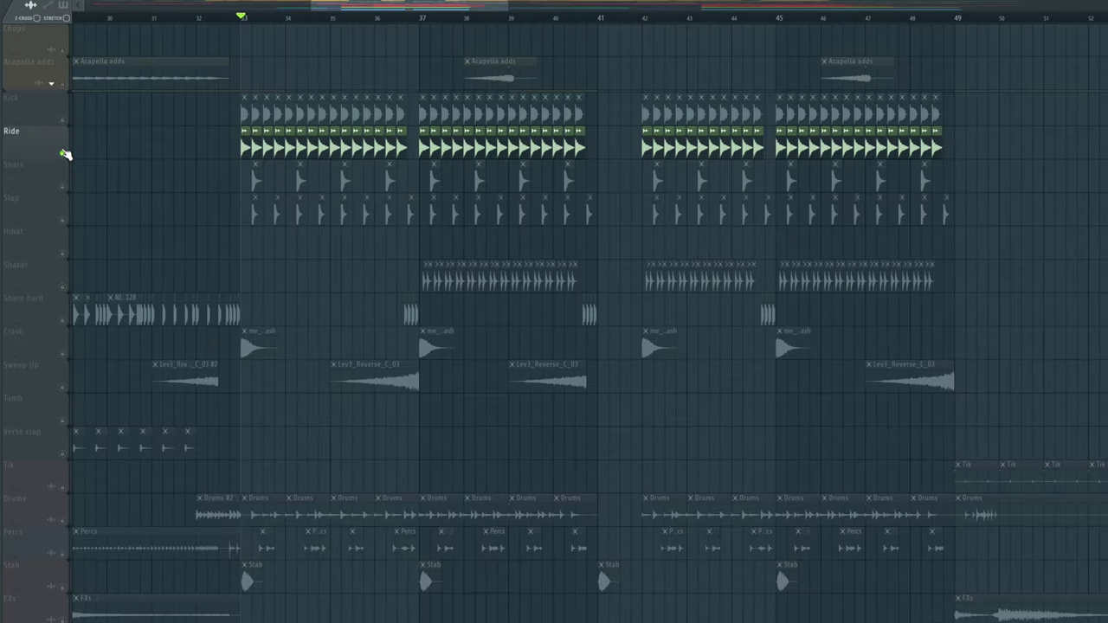
left_click(64, 186)
left_click(66, 219)
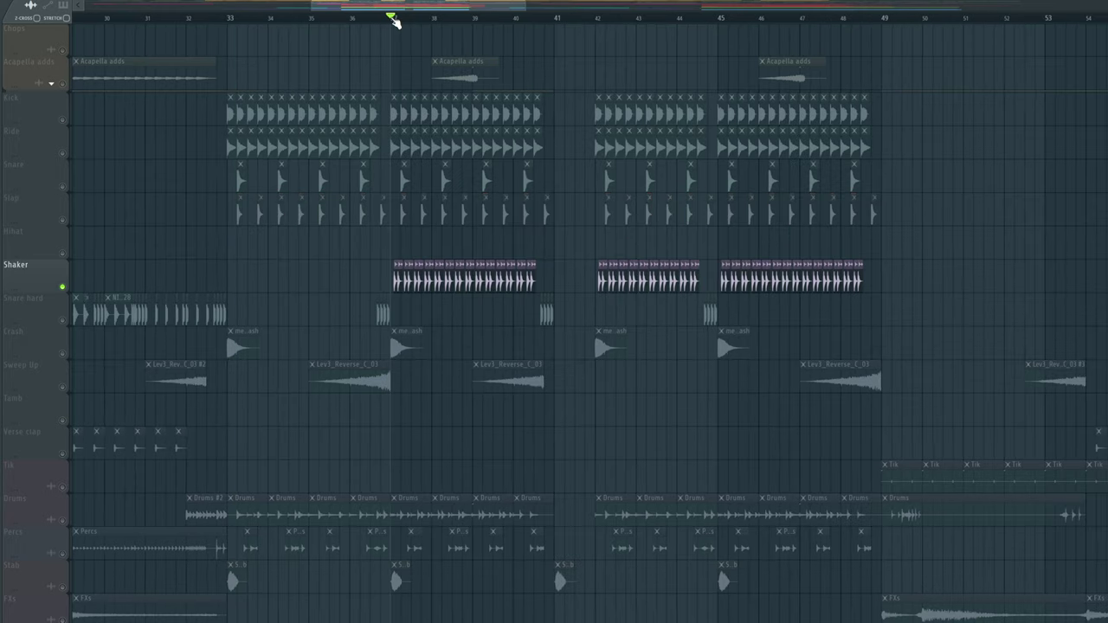
Play the Shaker track alone from bar 37, and the Drums and Percs tracks separately from bar 33
left_click_drag(395, 17, 381, 21)
left_click(228, 18)
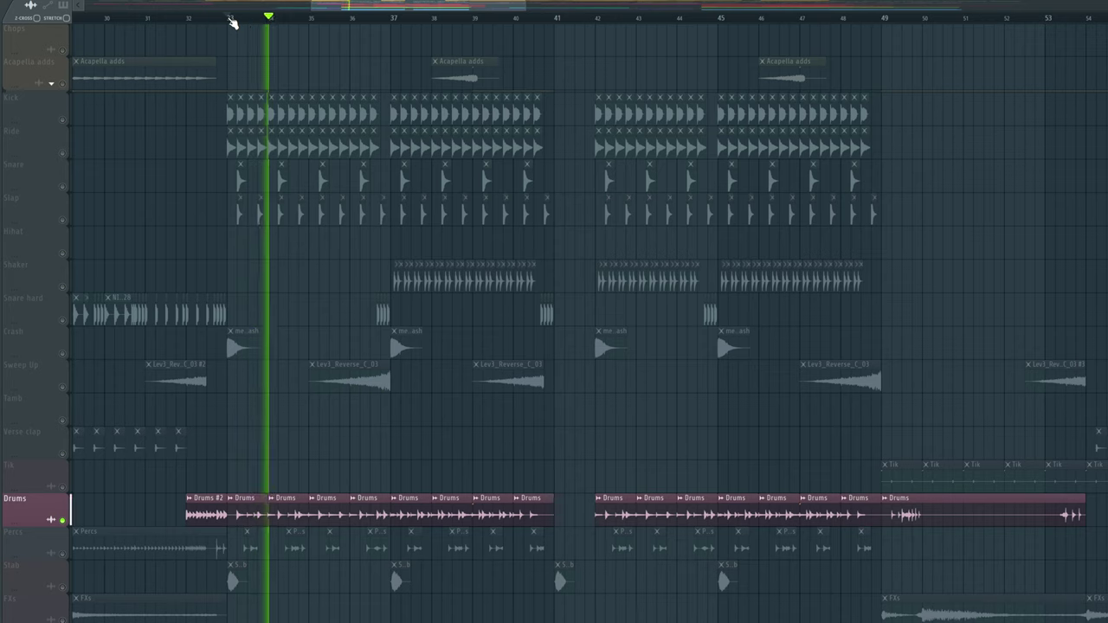
right_click(64, 554)
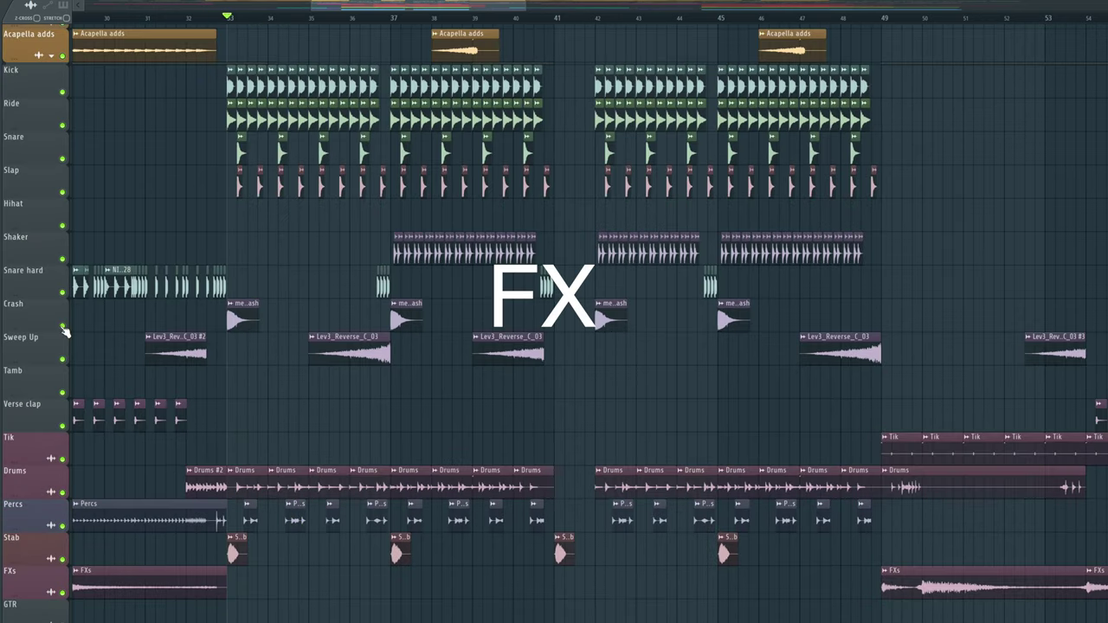
Audition the Crash, Sweep Up and Stab effect tracks separately, starting the sweep shortly before bar 37
right_click(62, 326)
key("space")
right_click(63, 359)
left_click(340, 18)
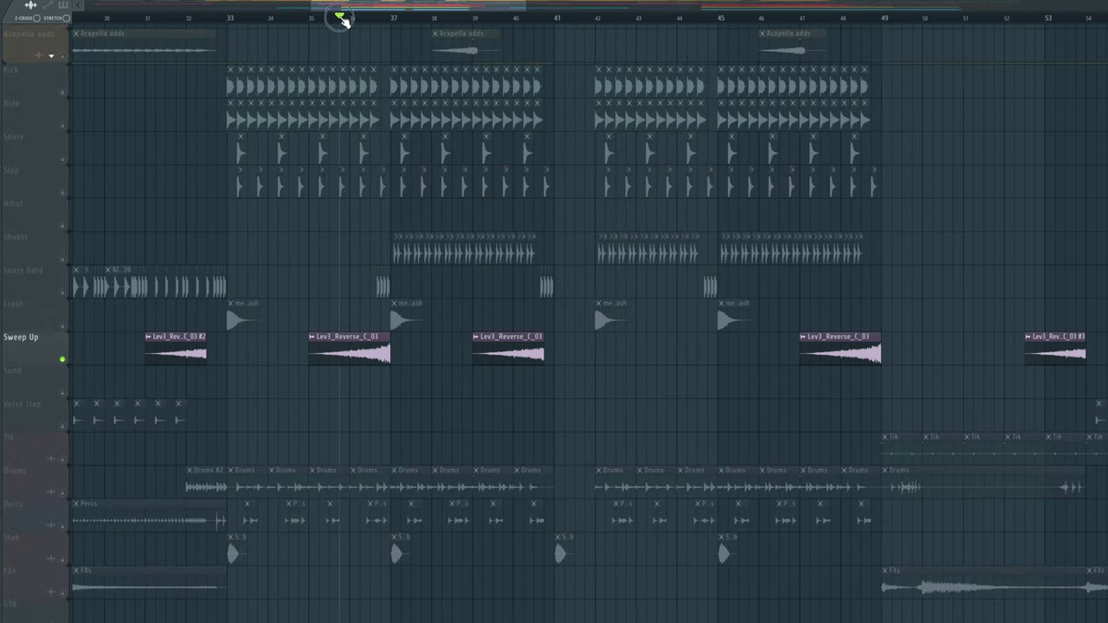
right_click(62, 560)
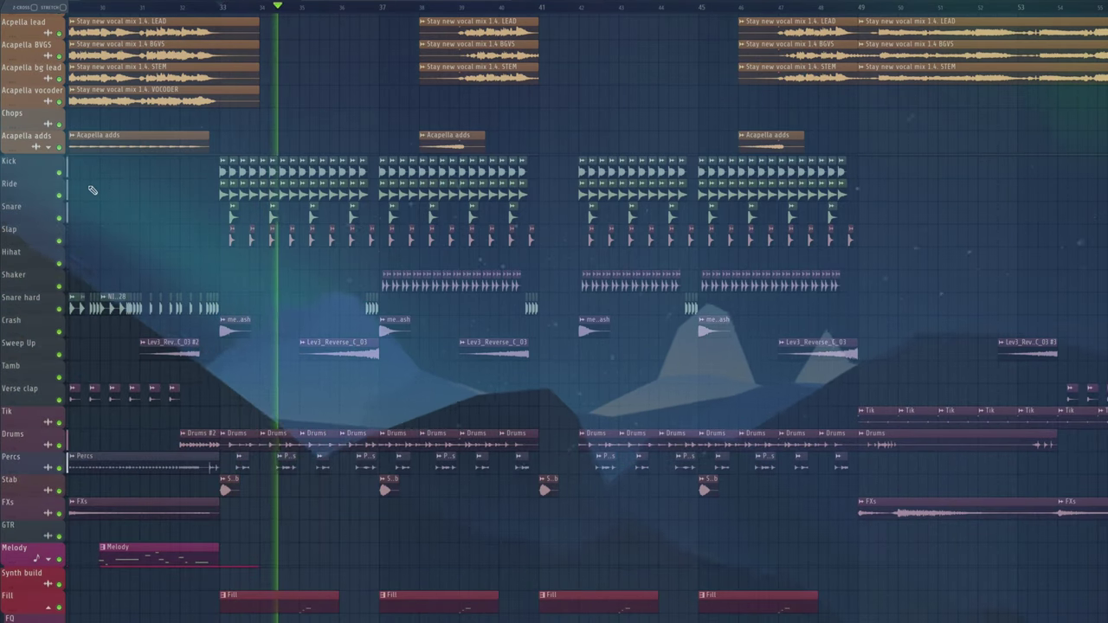
Review the full drop arrangement during playback with all tracks active, from the vocals and drums down to the bass layers
scroll(92, 190, "down", 2)
scroll(93, 190, "down", 10)
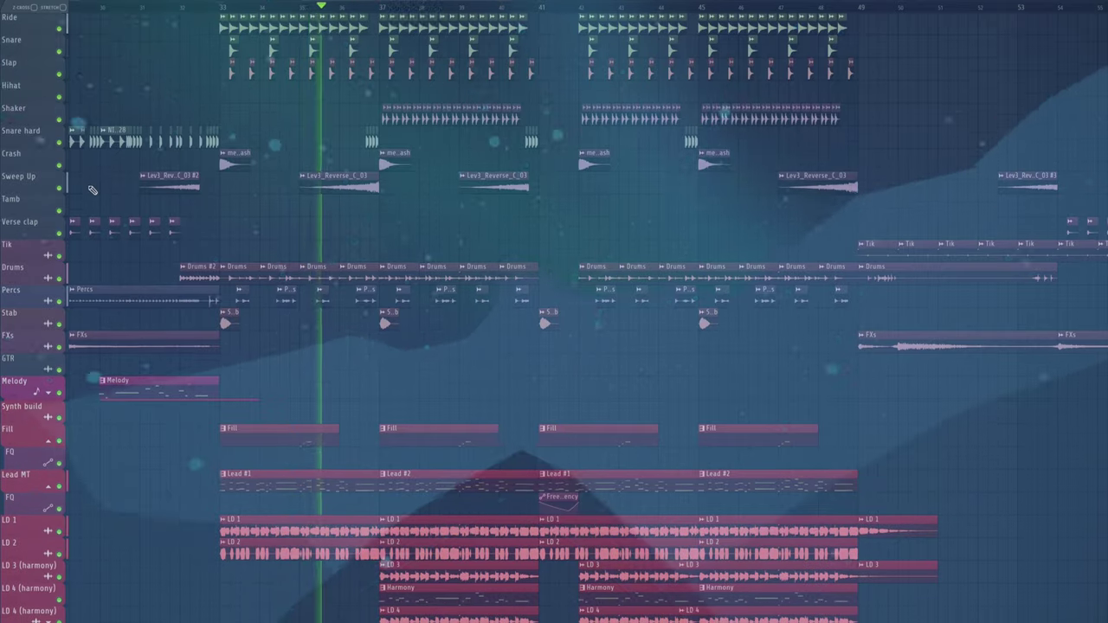
scroll(92, 190, "down", 8)
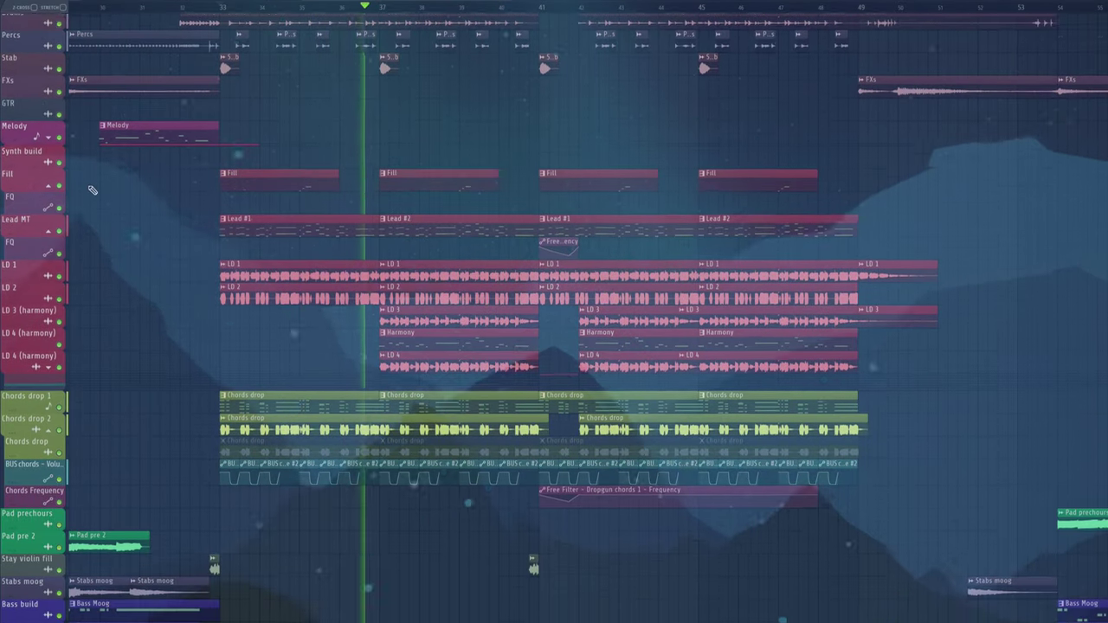
scroll(92, 190, "down", 7)
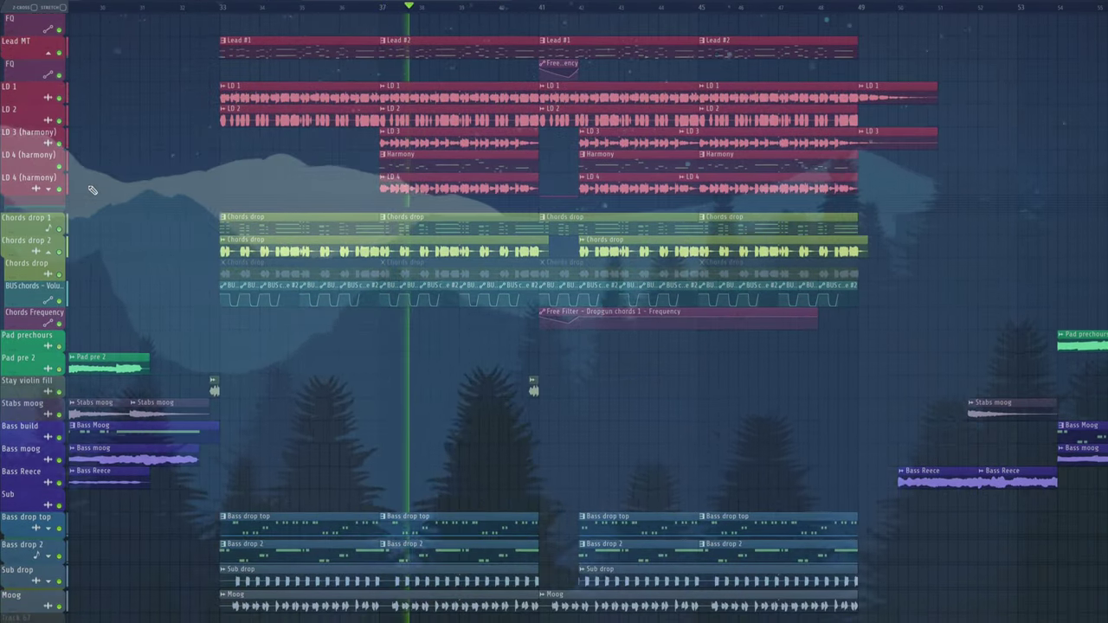
scroll(93, 189, "down", 2)
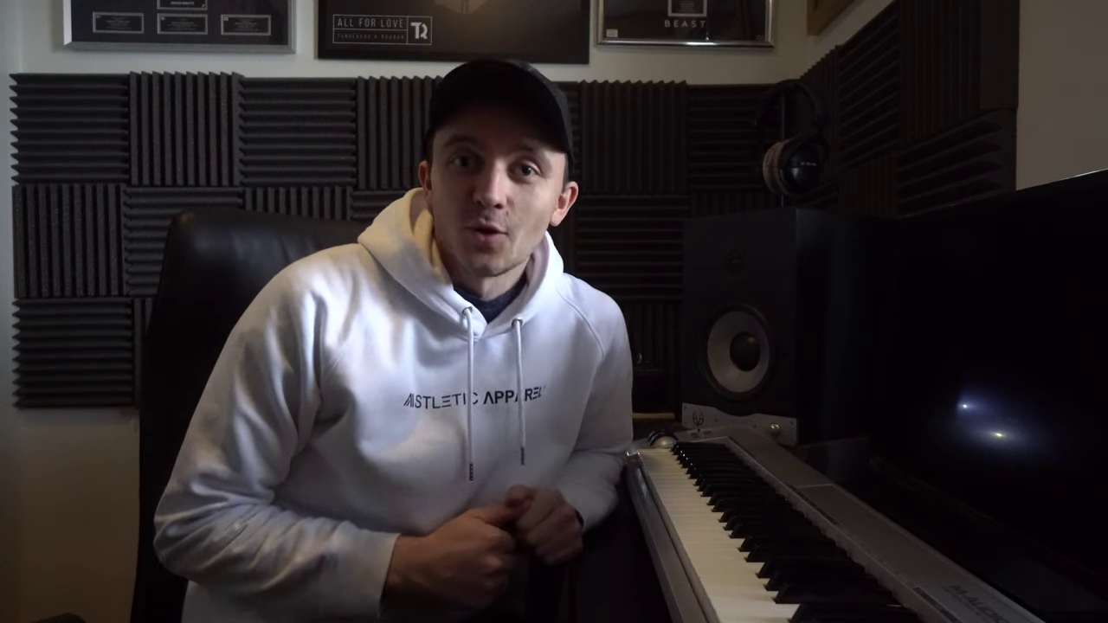